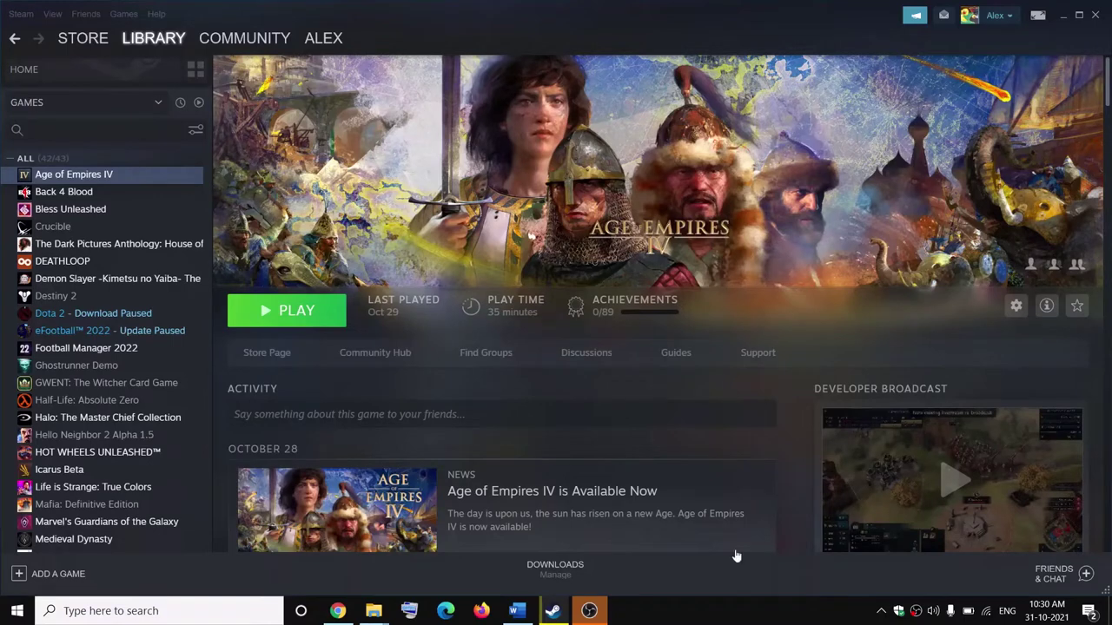
Select Age of Empires IV in the Steam library, then switch to the Word xinput fix document
{"action": "left_click", "coordinate": [131, 173]}
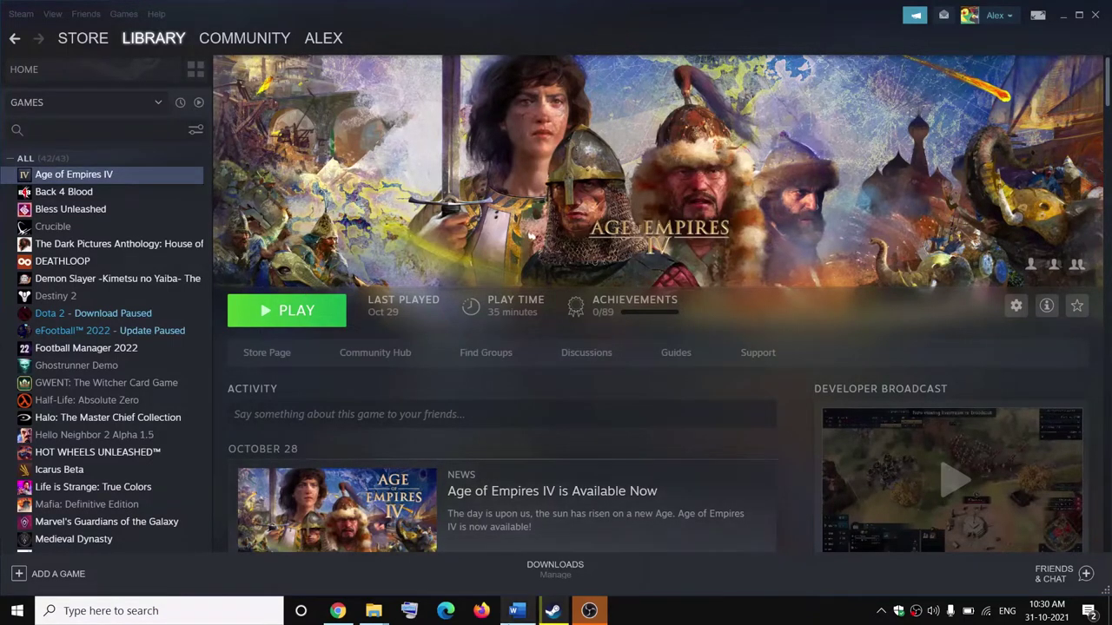
{"action": "left_click", "coordinate": [516, 610]}
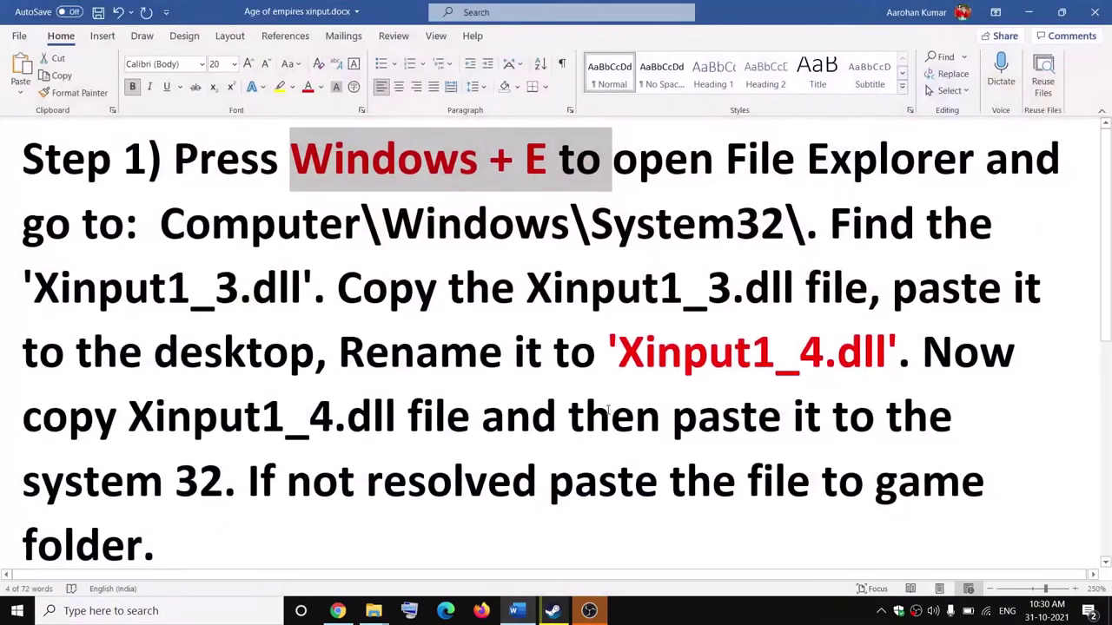
Highlight 'Xinput1_4.dll' and 'Windows + E' in Step 1, then open a File Explorer window
{"action": "left_click_drag", "start_coordinate": [627, 351], "coordinate": [862, 357]}
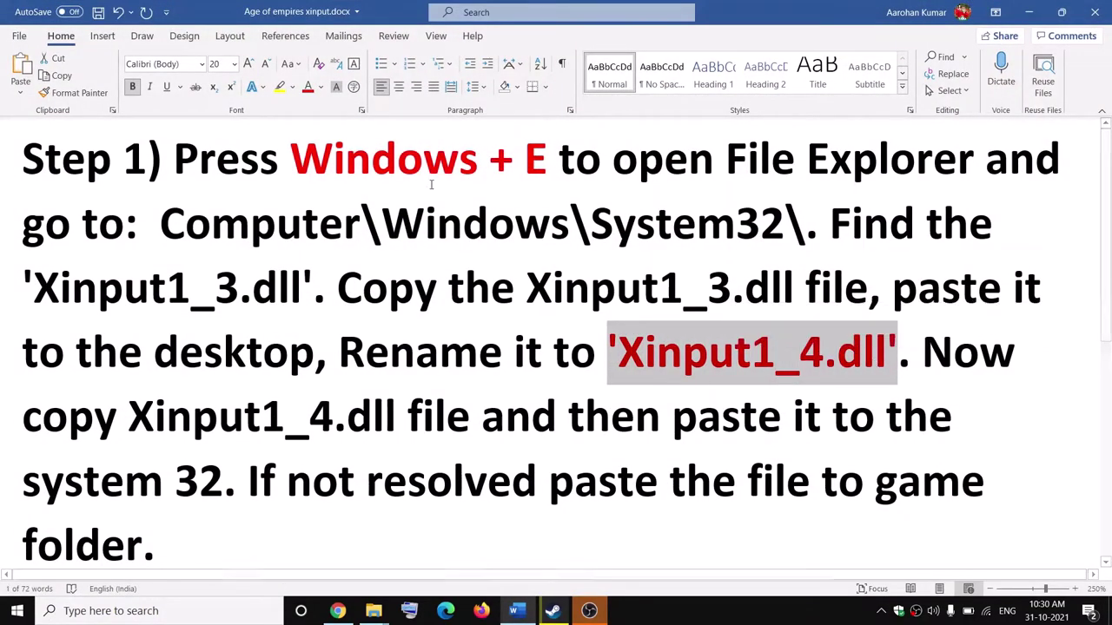
{"action": "left_click_drag", "start_coordinate": [290, 156], "coordinate": [542, 180]}
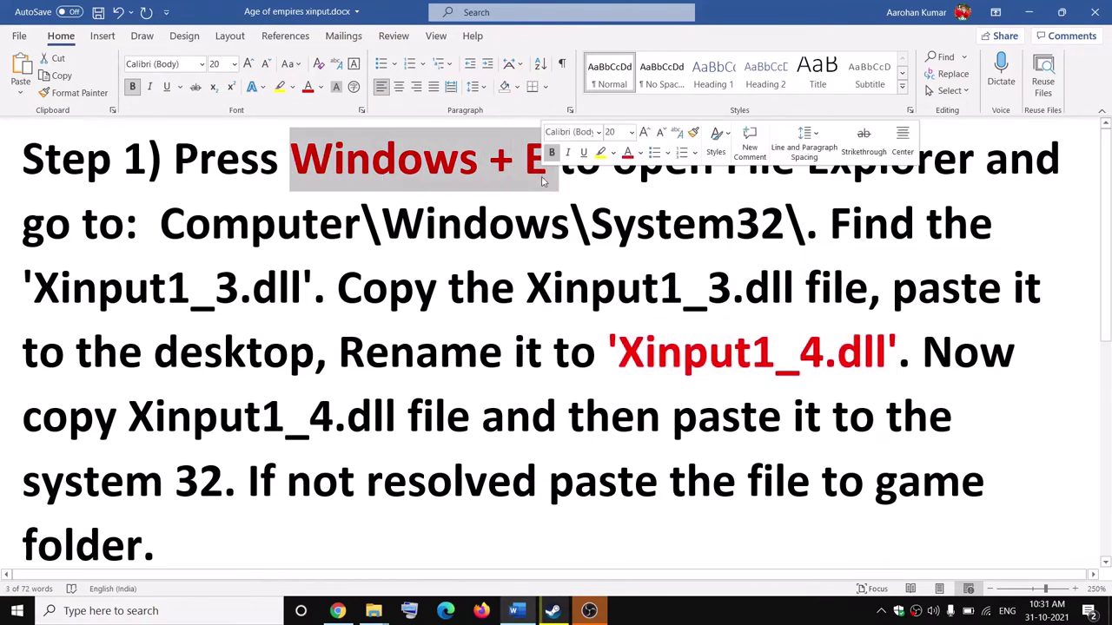
{"action": "key", "text": "super+e"}
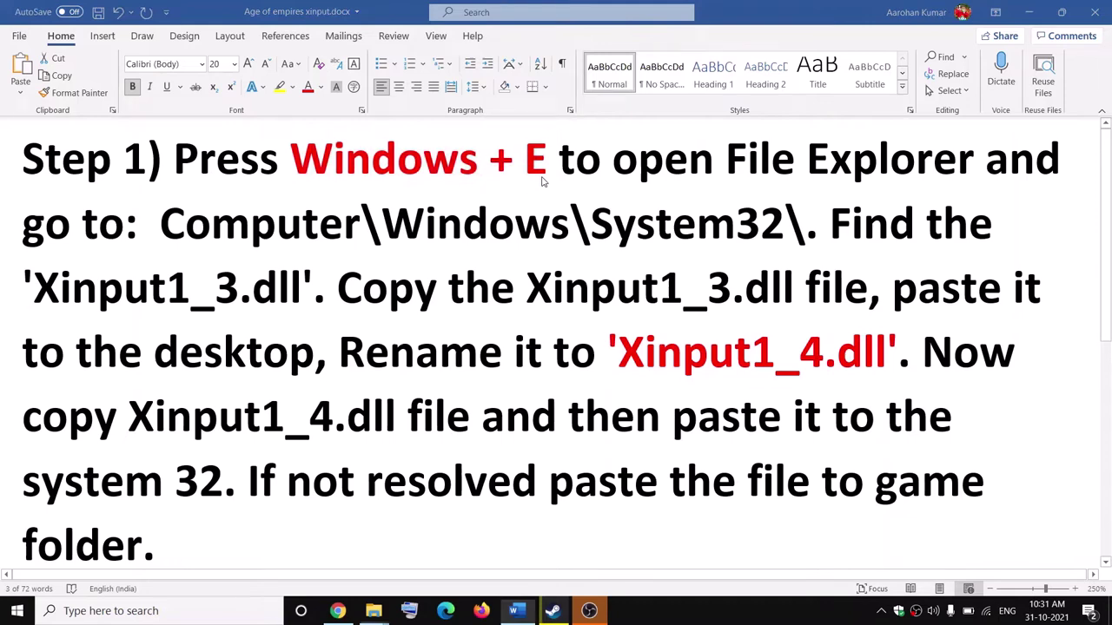
Navigate through This PC and Local Disk (C:) to the C:\Windows\System32 folder
{"action": "left_click", "coordinate": [70, 266]}
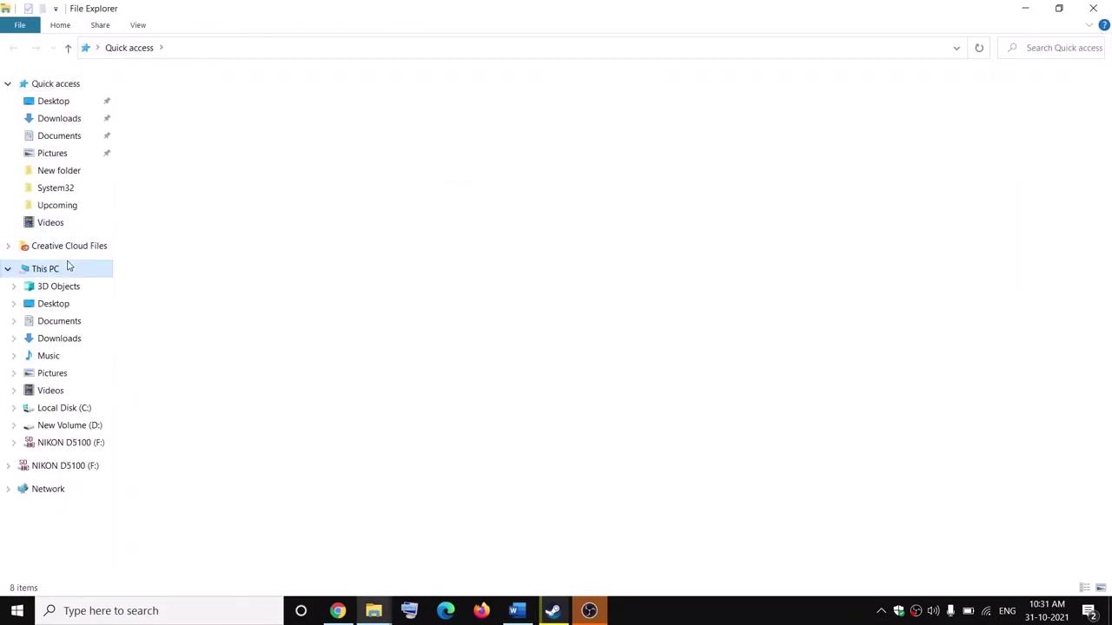
{"action": "left_click", "coordinate": [251, 217]}
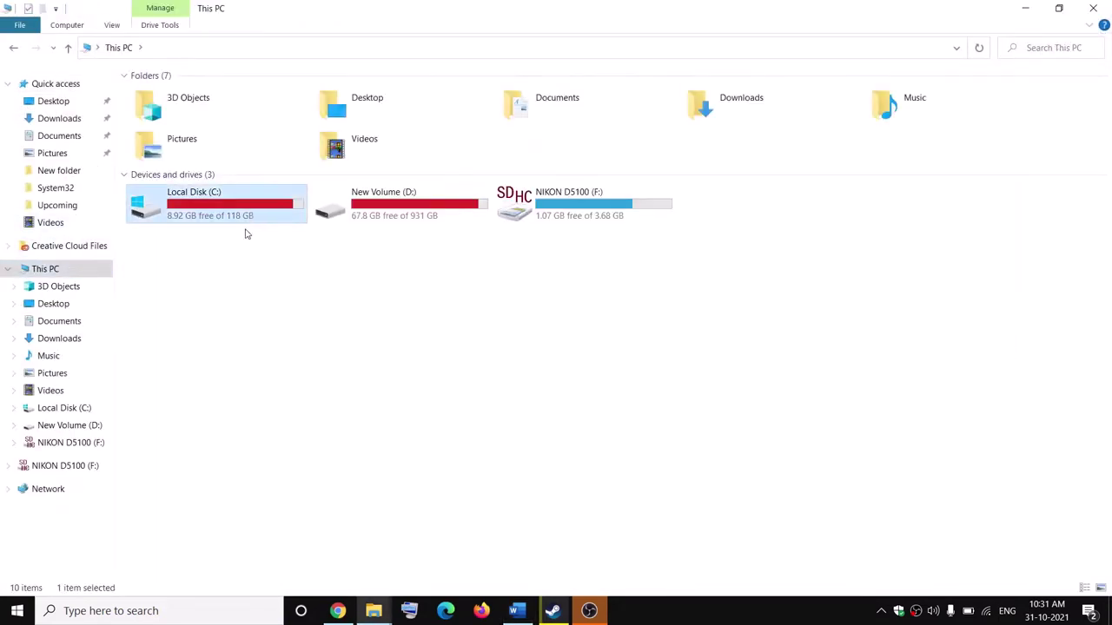
{"action": "double_click", "coordinate": [243, 215]}
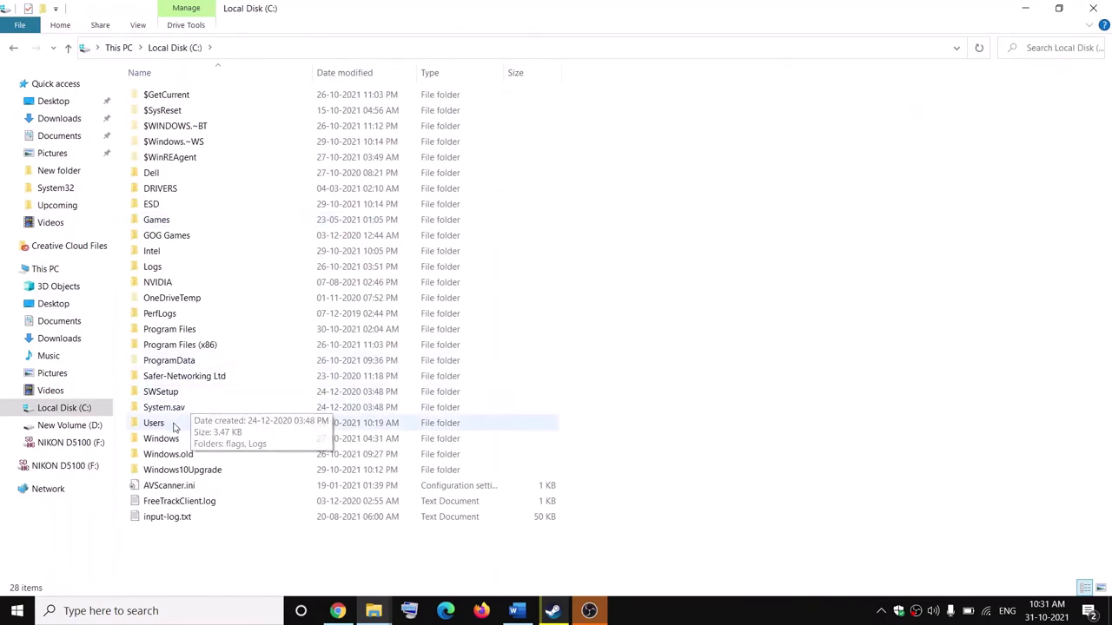
{"action": "left_click", "coordinate": [169, 439]}
{"action": "double_click", "coordinate": [181, 442]}
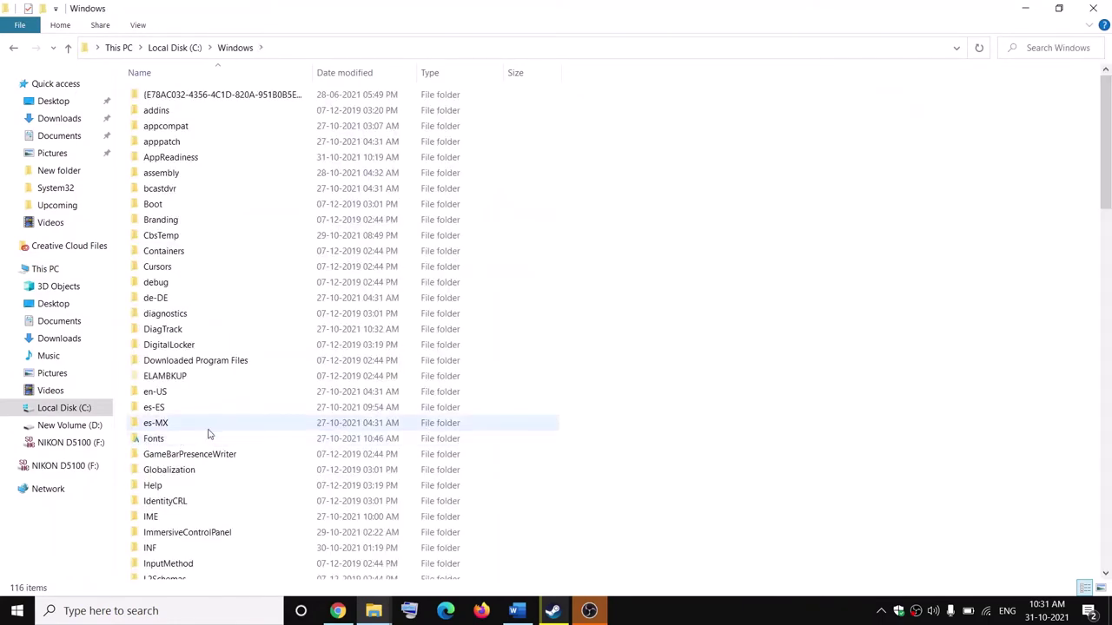
{"action": "type", "text": "sys"}
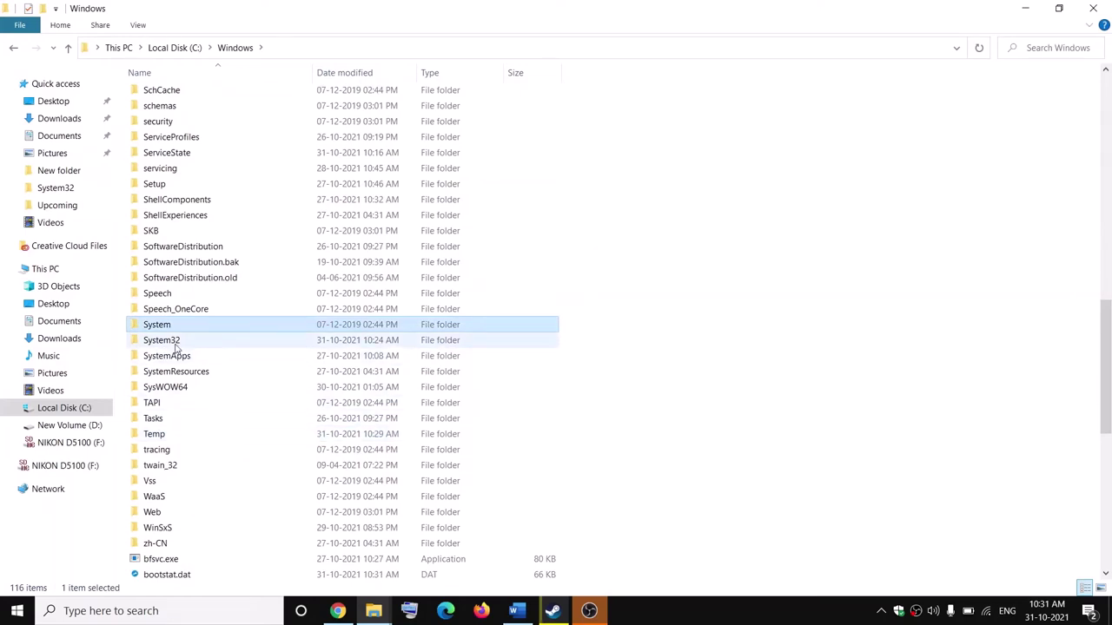
{"action": "double_click", "coordinate": [177, 348]}
Find xinput1_3.dll in System32 and copy it
{"action": "left_click", "coordinate": [192, 350]}
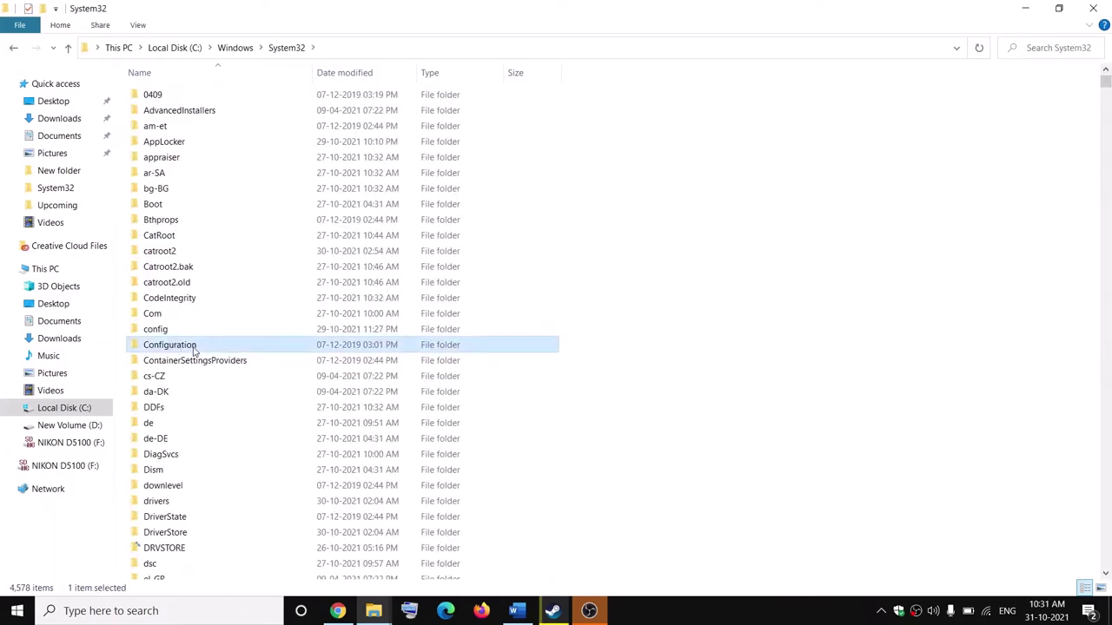
{"action": "type", "text": "xi"}
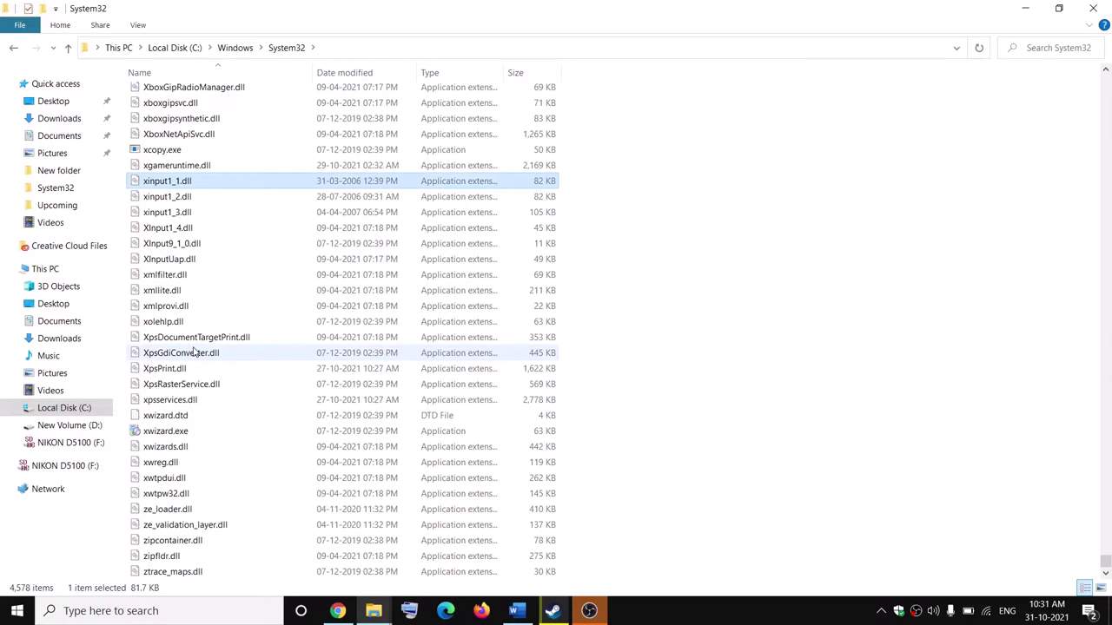
{"action": "left_click", "coordinate": [183, 215]}
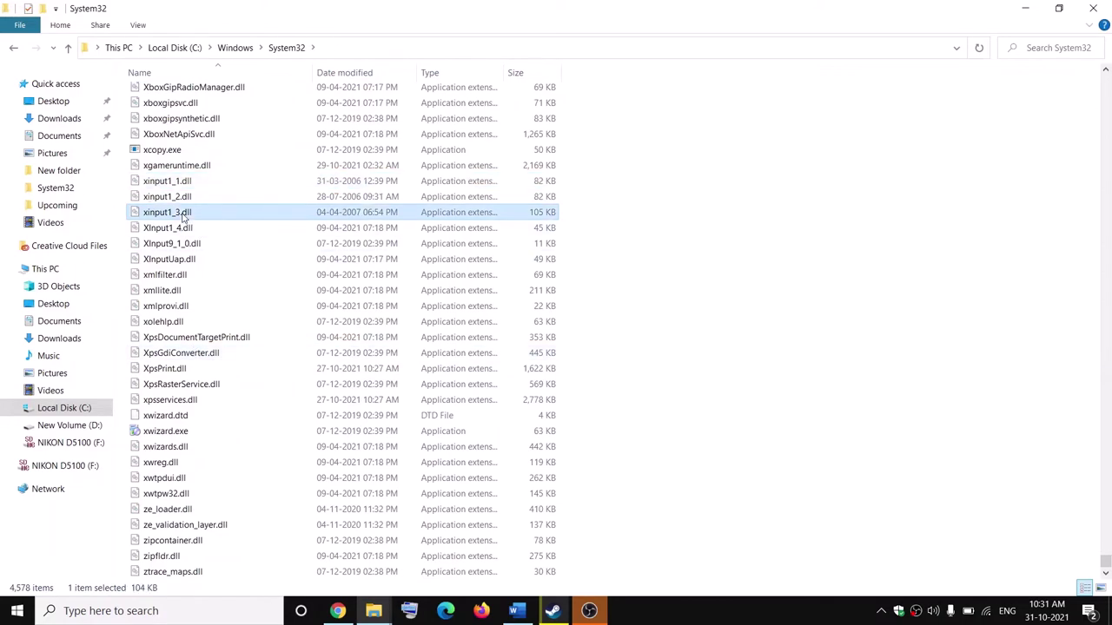
{"action": "right_click", "coordinate": [181, 218]}
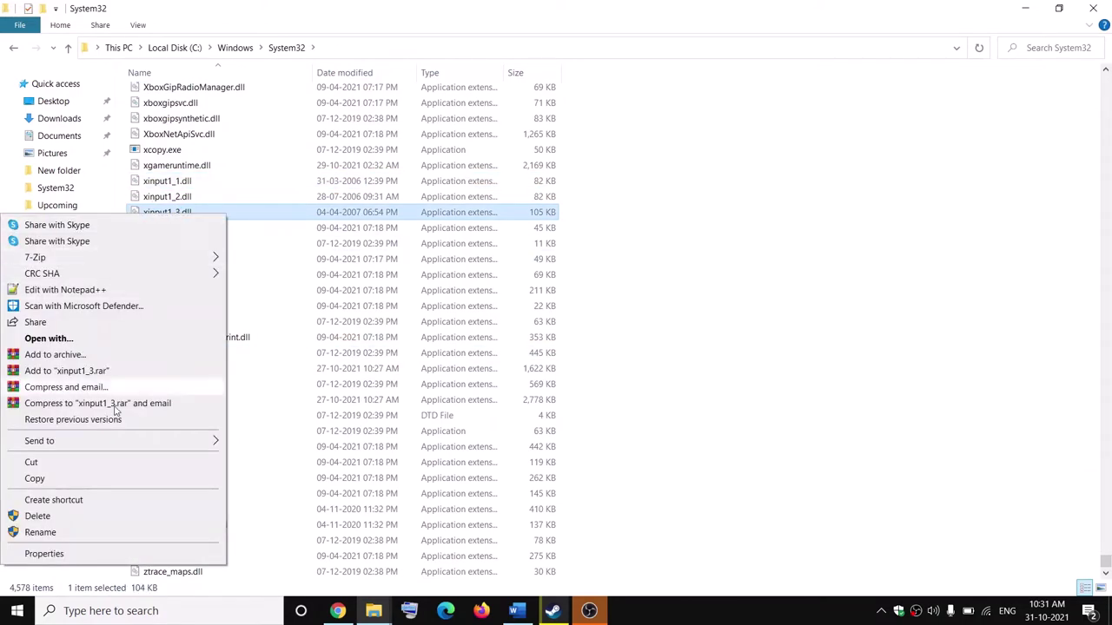
{"action": "left_click", "coordinate": [35, 479]}
On the desktop, delete the old xinput1_4.dll and paste in xinput1_3.dll
{"action": "key", "text": "super+d"}
{"action": "key", "text": "ctrl+v"}
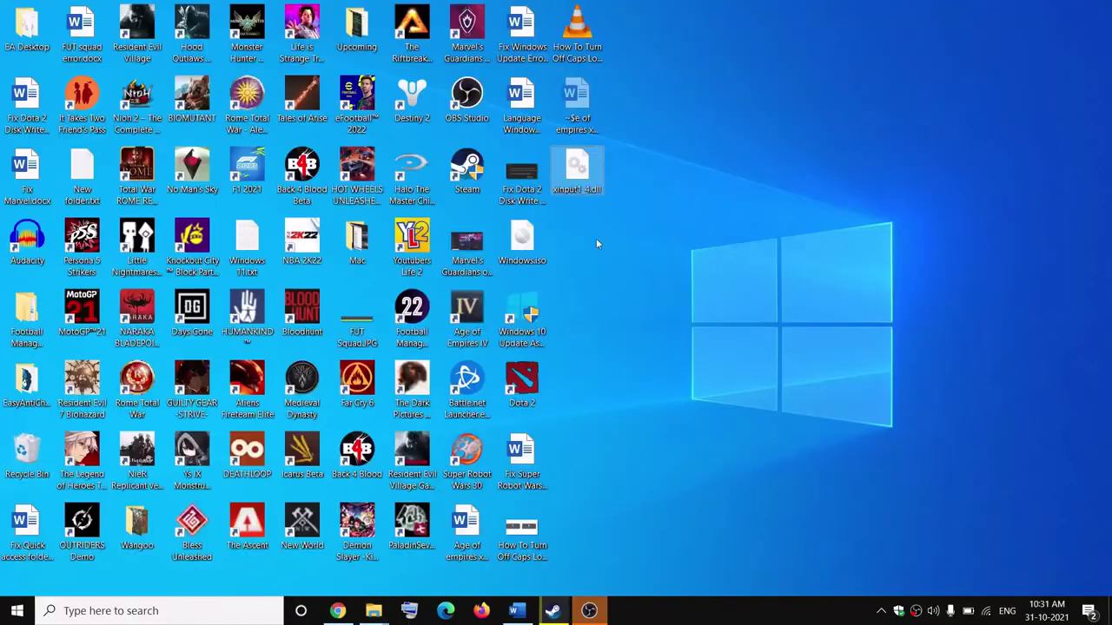
{"action": "right_click", "coordinate": [588, 187]}
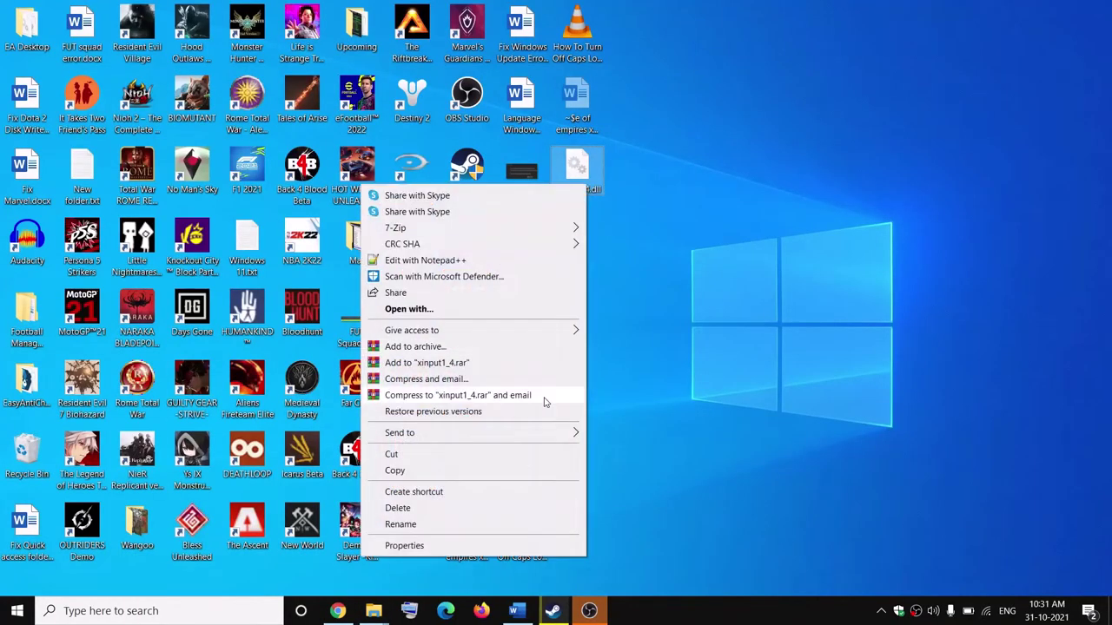
{"action": "left_click", "coordinate": [395, 511]}
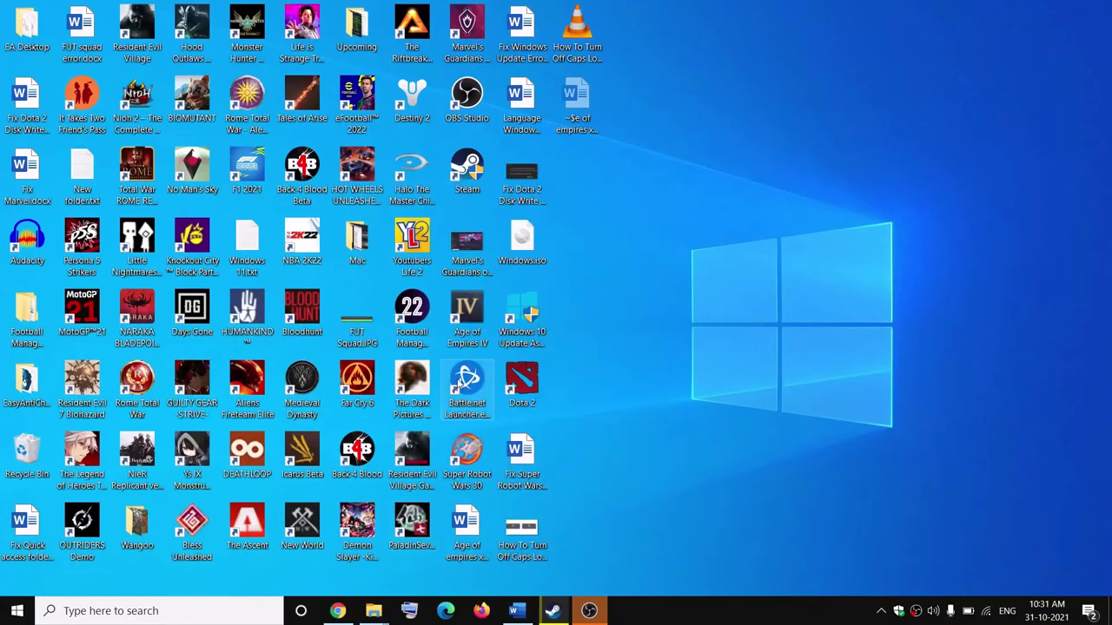
{"action": "right_click", "coordinate": [722, 255]}
{"action": "left_click", "coordinate": [628, 320]}
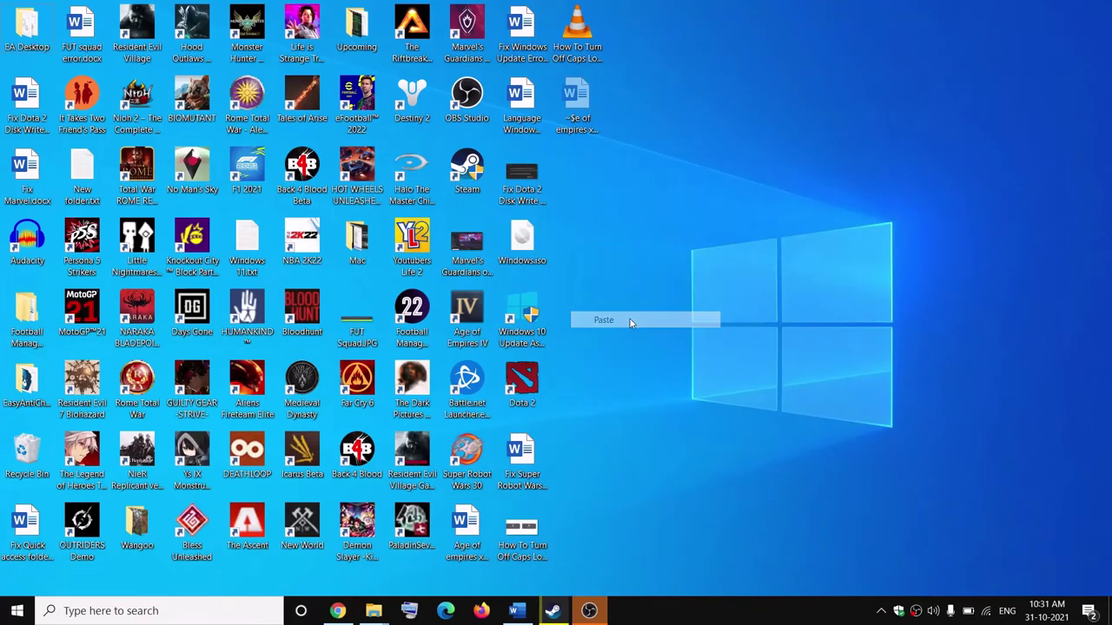
Rename the pasted xinput1_3.dll to xinput1_4.dll and copy it
{"action": "mouse_move", "coordinate": [589, 188]}
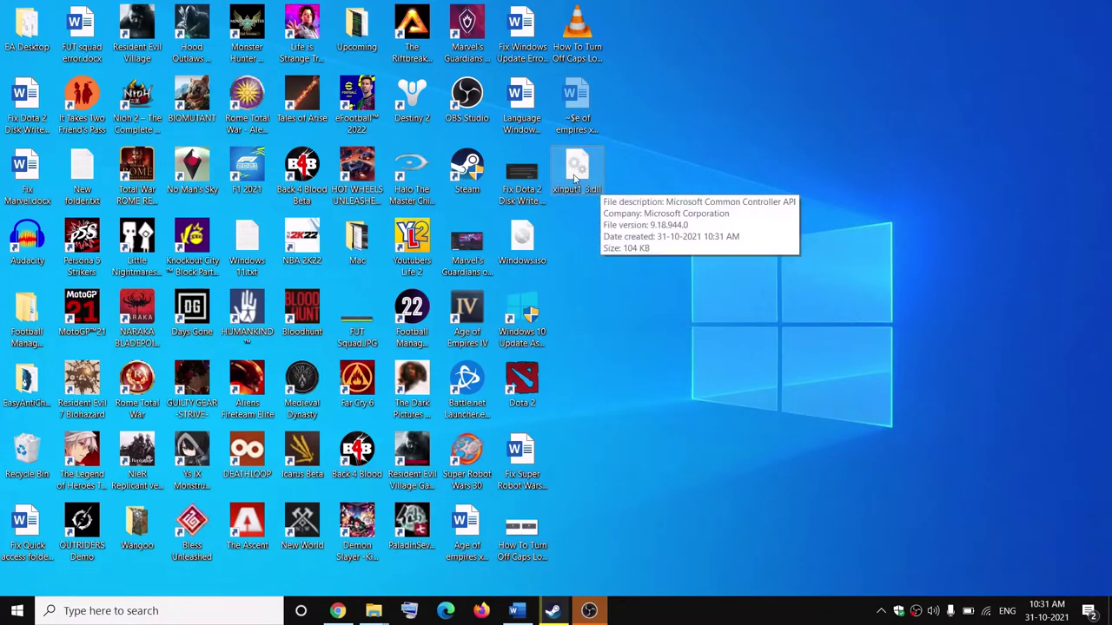
{"action": "right_click", "coordinate": [577, 178]}
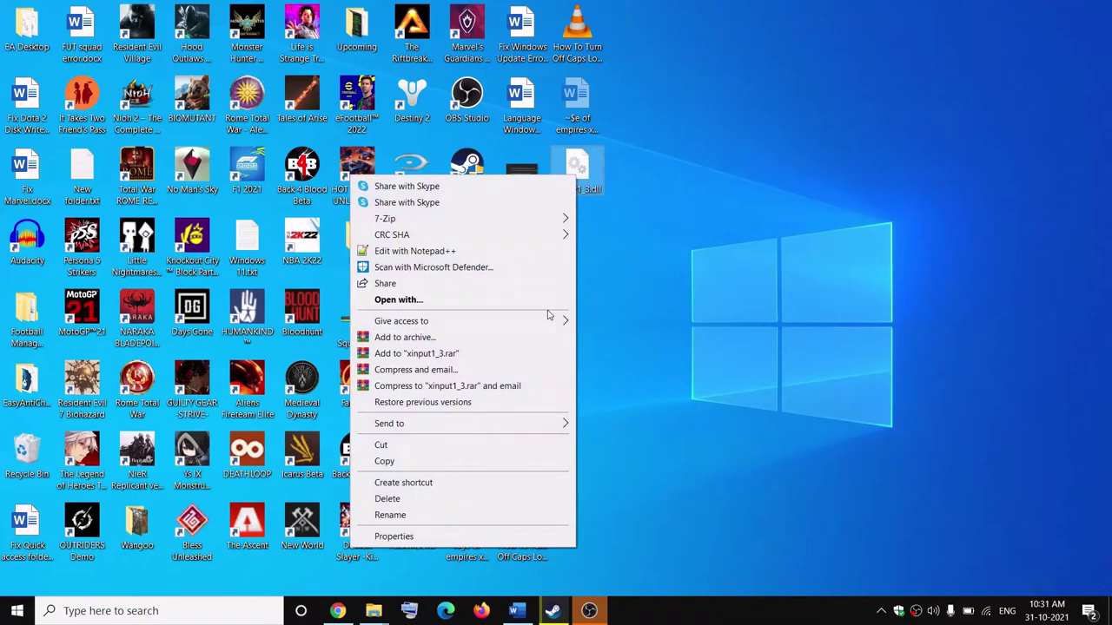
{"action": "left_click", "coordinate": [390, 515]}
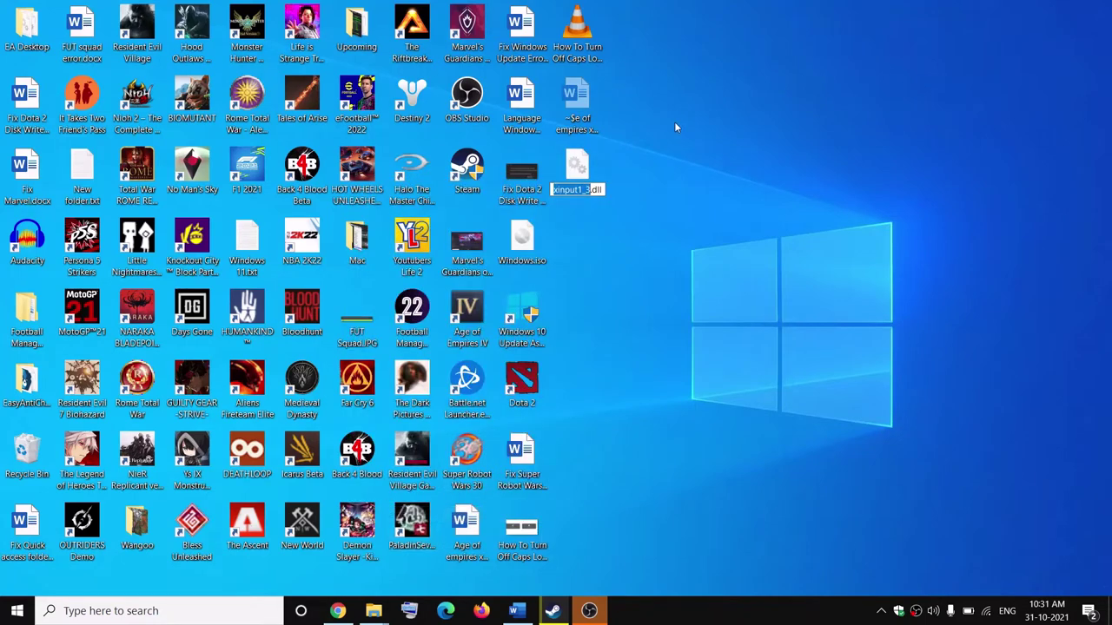
{"action": "left_click", "coordinate": [591, 190]}
{"action": "key", "text": "BackSpace"}
{"action": "type", "text": "4"}
{"action": "key", "text": "Return"}
{"action": "right_click", "coordinate": [583, 176]}
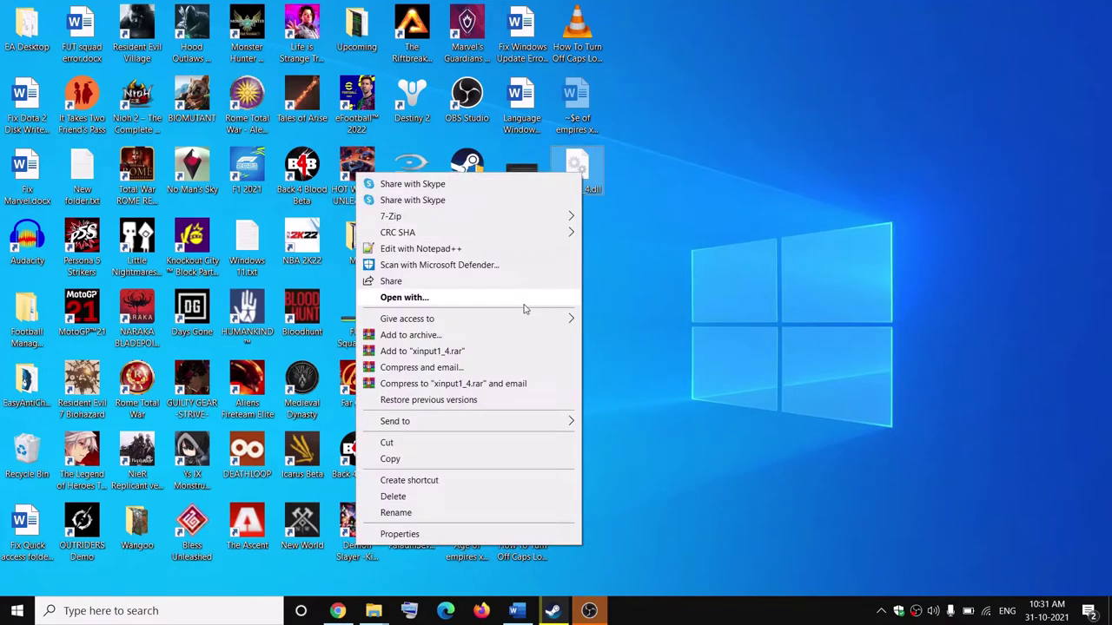
{"action": "left_click", "coordinate": [390, 459]}
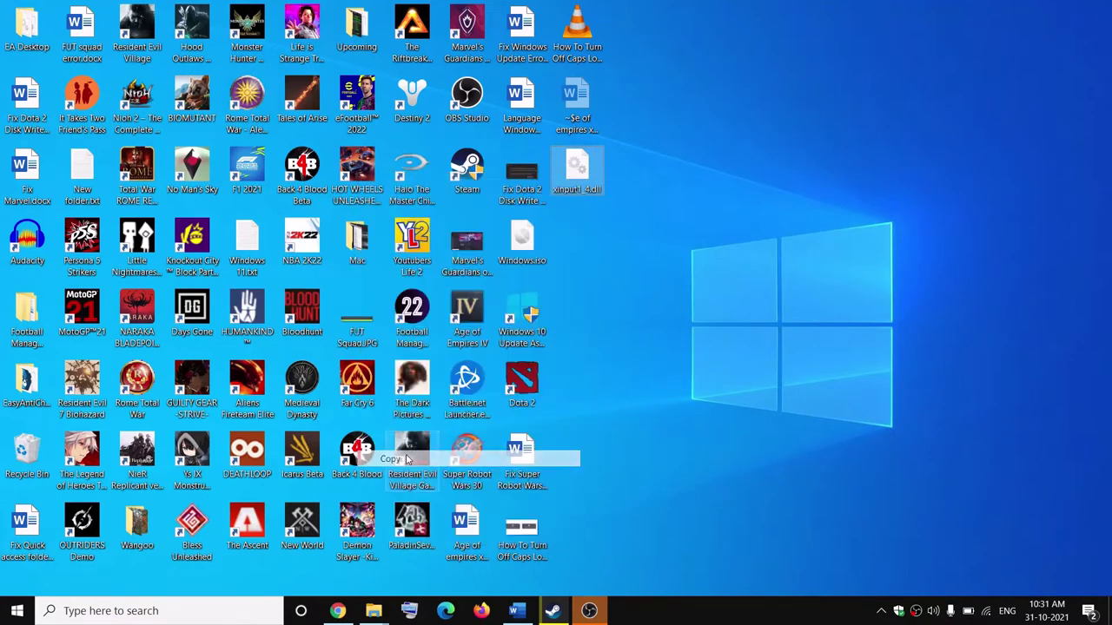
Try pasting xinput1_4.dll into System32, cancel overwriting the existing file, and close the window
{"action": "mouse_move", "coordinate": [369, 613]}
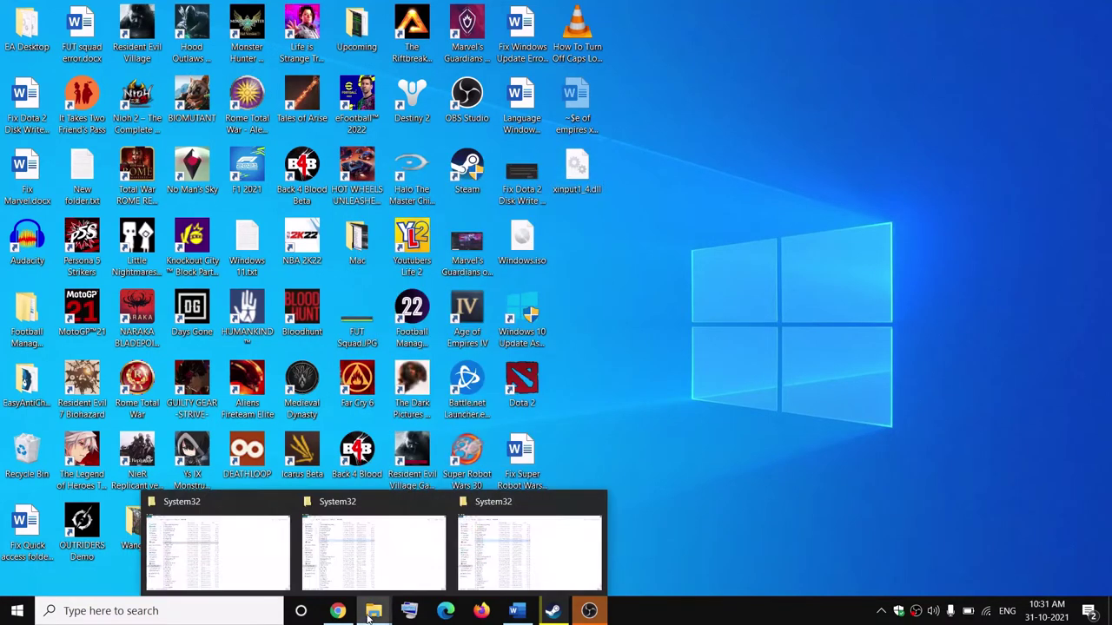
{"action": "left_click", "coordinate": [521, 582]}
{"action": "right_click", "coordinate": [722, 234]}
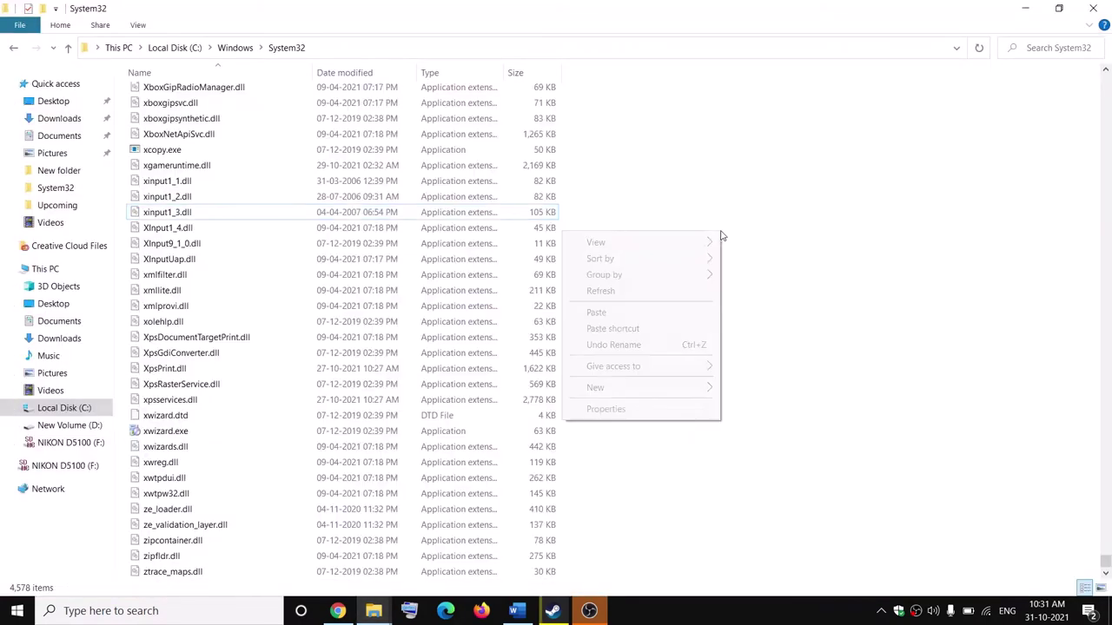
{"action": "left_click", "coordinate": [615, 314]}
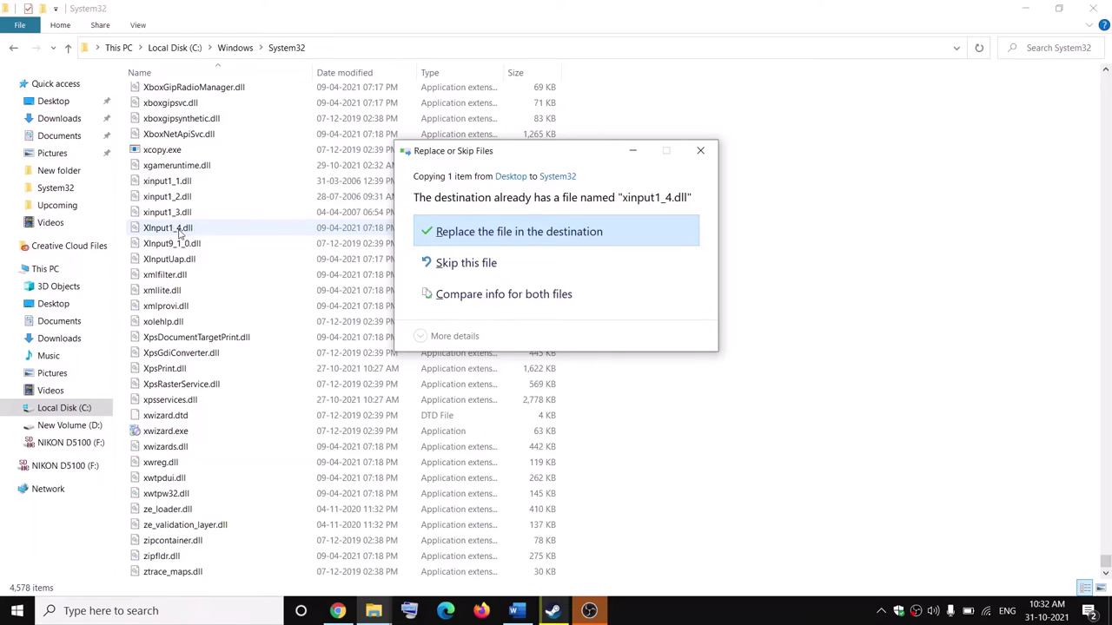
{"action": "left_click", "coordinate": [700, 150]}
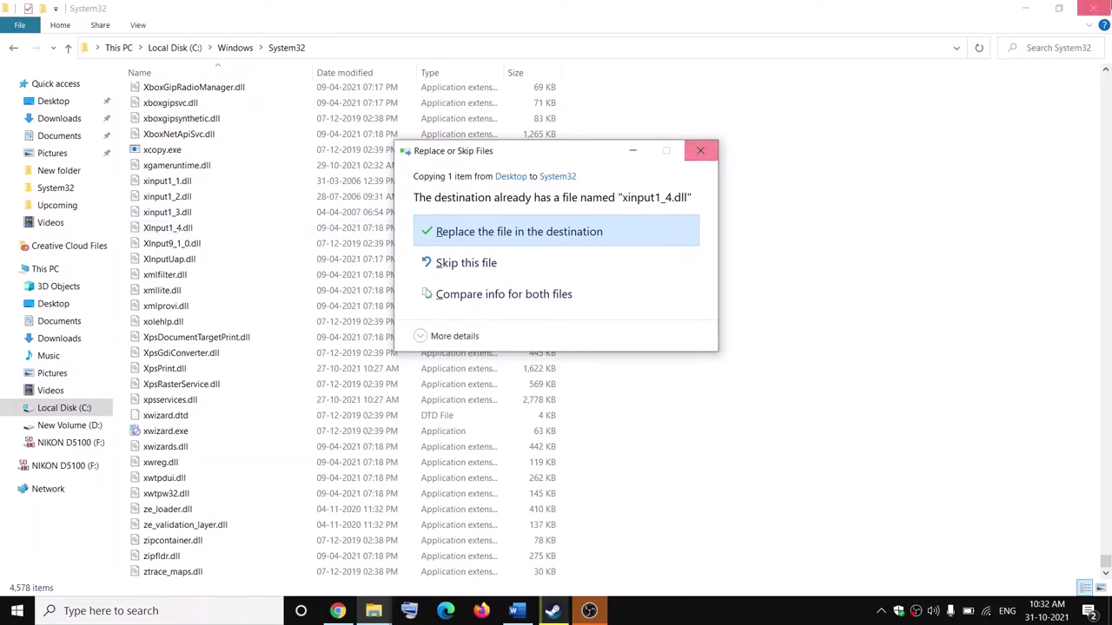
{"action": "left_click", "coordinate": [1092, 8]}
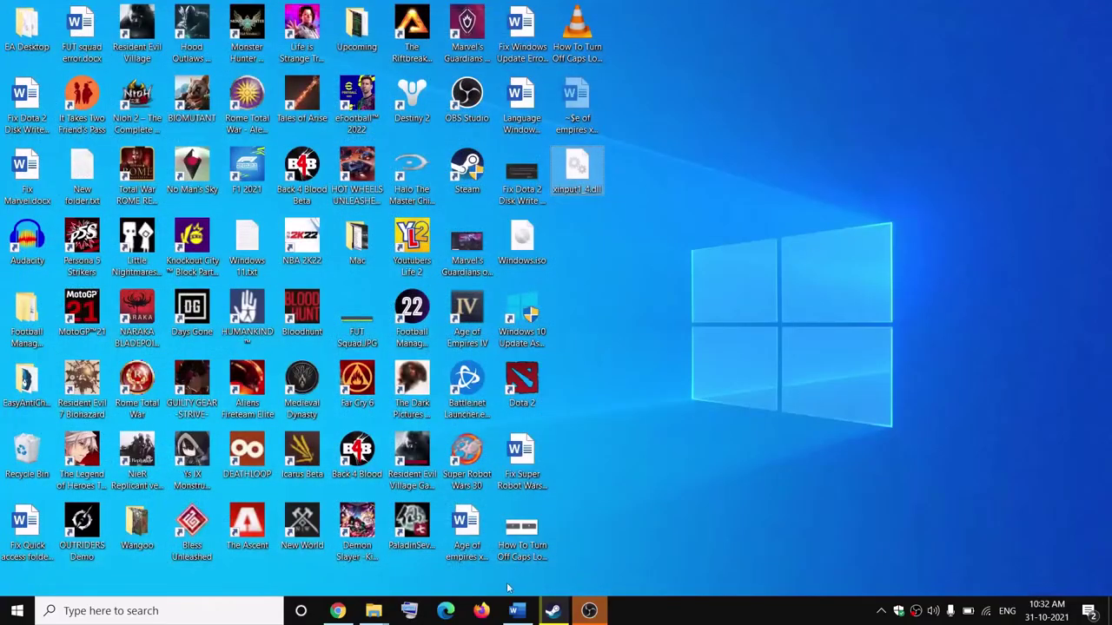
Return to the Word instructions, highlight Xinput1_3.dll, and select Step 2's DirectX download link
{"action": "left_click", "coordinate": [516, 610]}
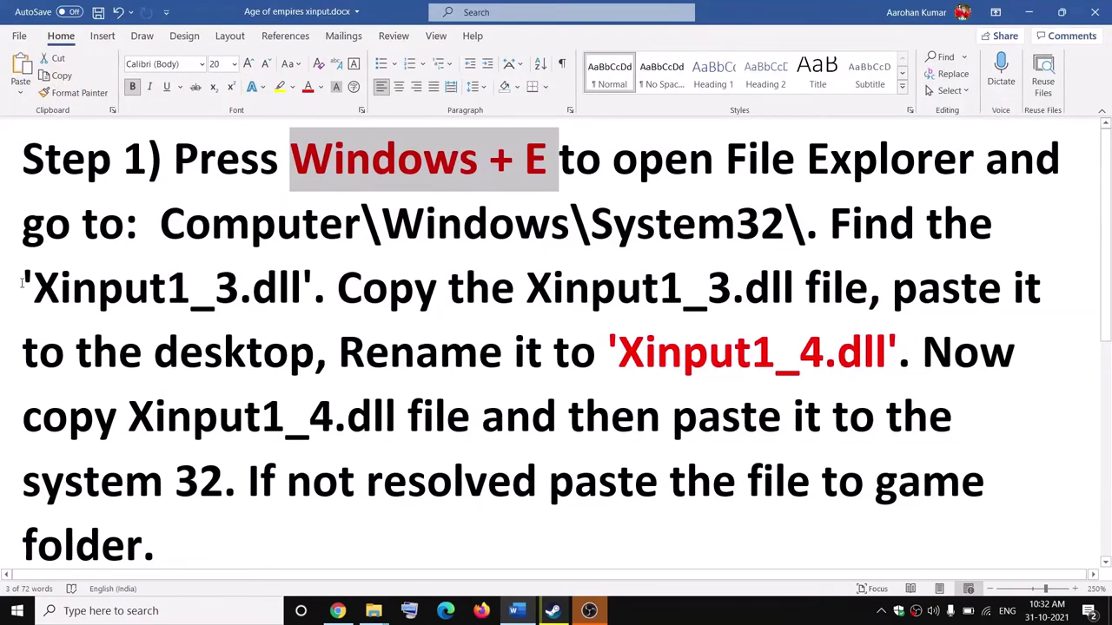
{"action": "left_click_drag", "start_coordinate": [34, 289], "coordinate": [300, 295]}
{"action": "scroll", "coordinate": [413, 341], "scroll_direction": "down", "scroll_amount": 5}
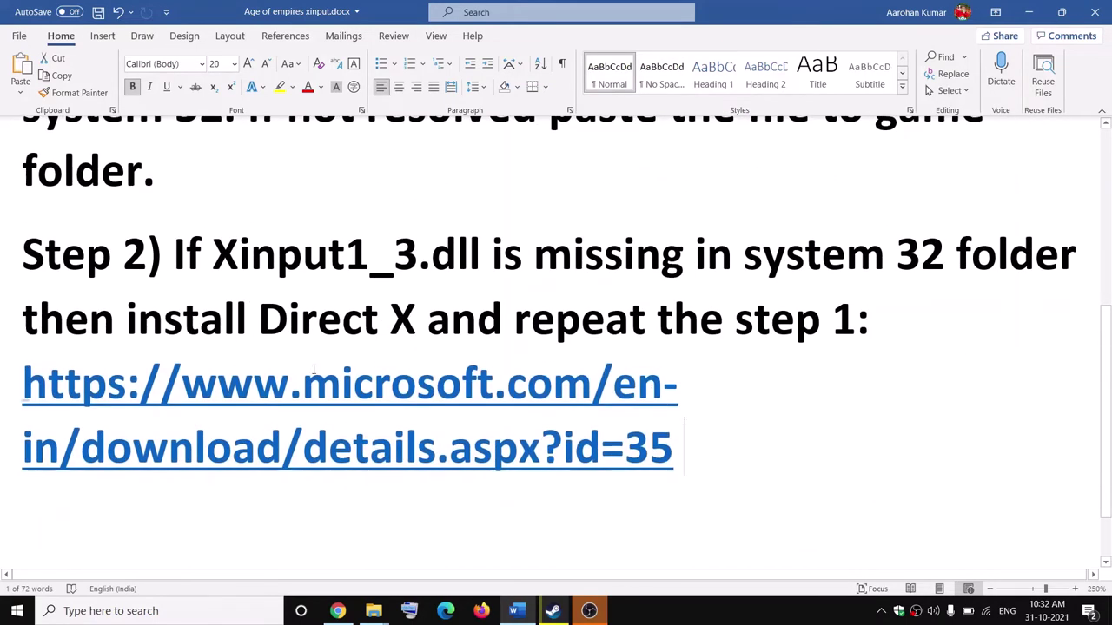
{"action": "triple_click", "coordinate": [685, 437]}
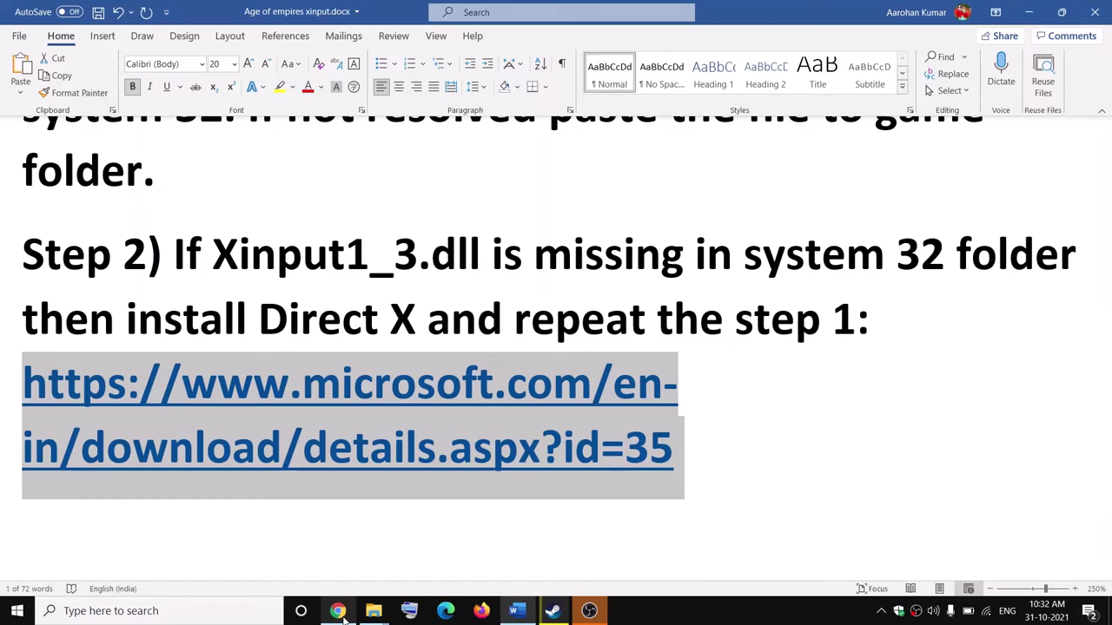
Download the DirectX End-User Runtime Web Installer and keep the flagged dxwebsetup.exe
{"action": "left_click", "coordinate": [338, 611]}
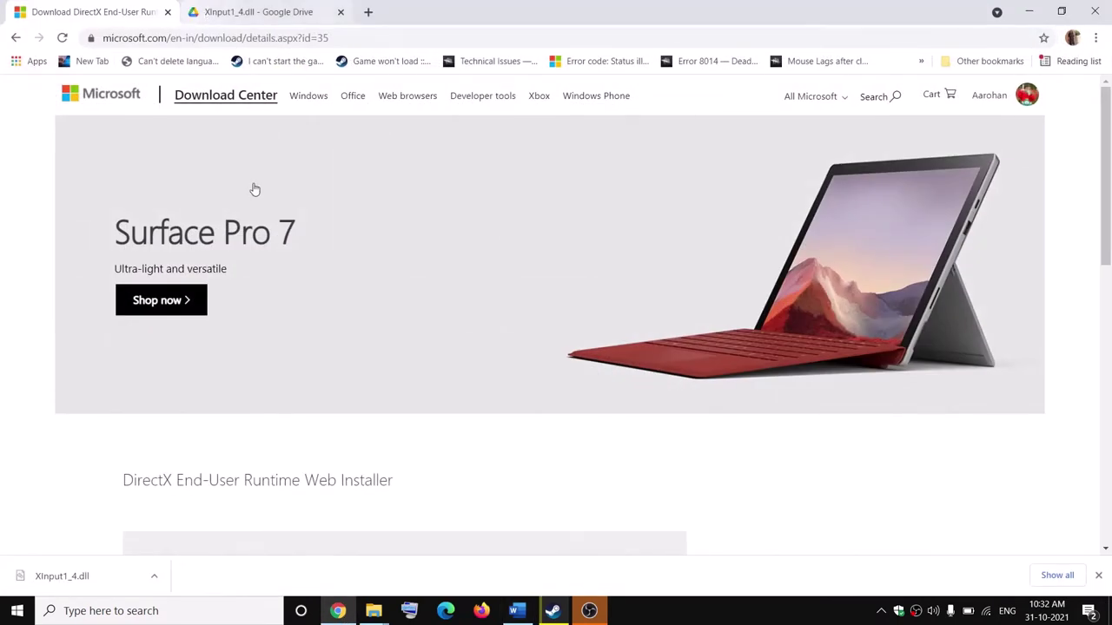
{"action": "scroll", "coordinate": [326, 273], "scroll_direction": "down", "scroll_amount": 3}
{"action": "scroll", "coordinate": [326, 273], "scroll_direction": "down", "scroll_amount": 1}
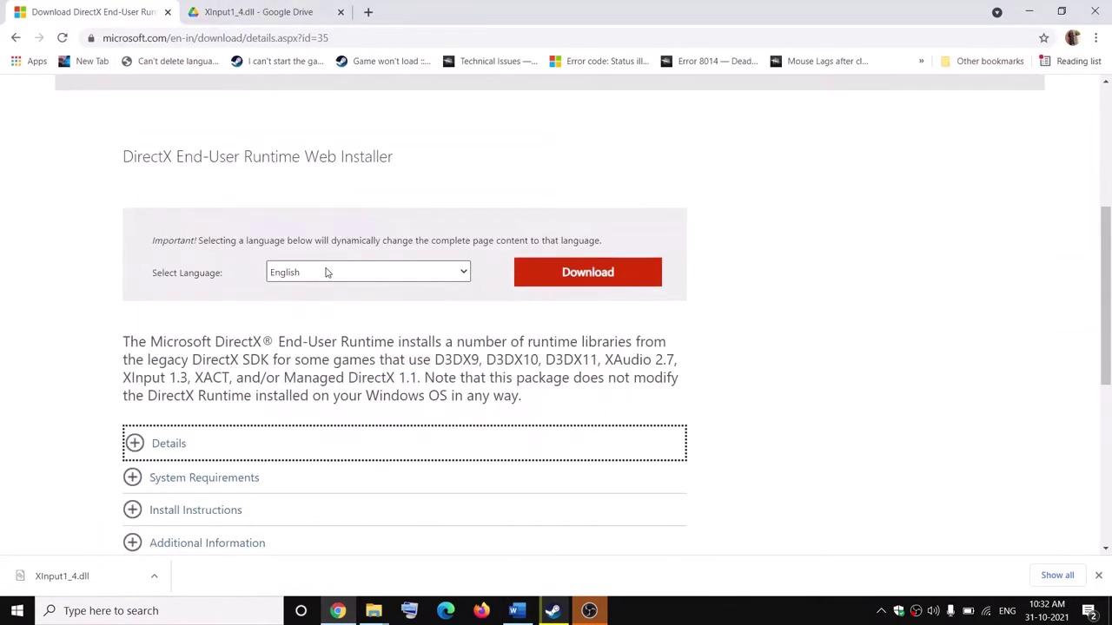
{"action": "left_click_drag", "start_coordinate": [125, 378], "coordinate": [179, 378]}
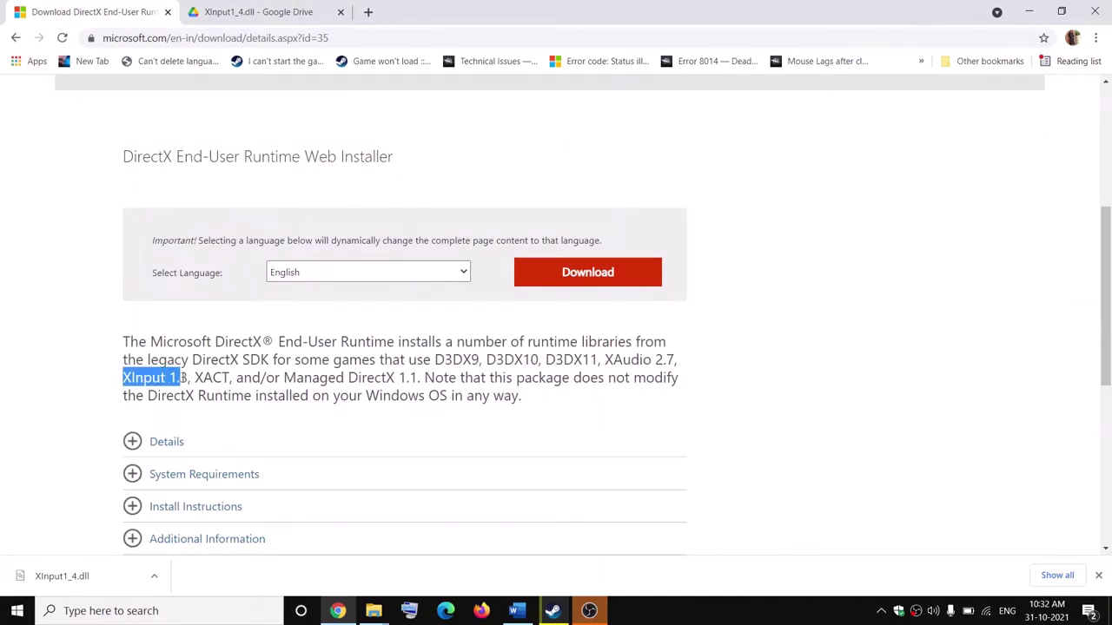
{"action": "left_click", "coordinate": [568, 275]}
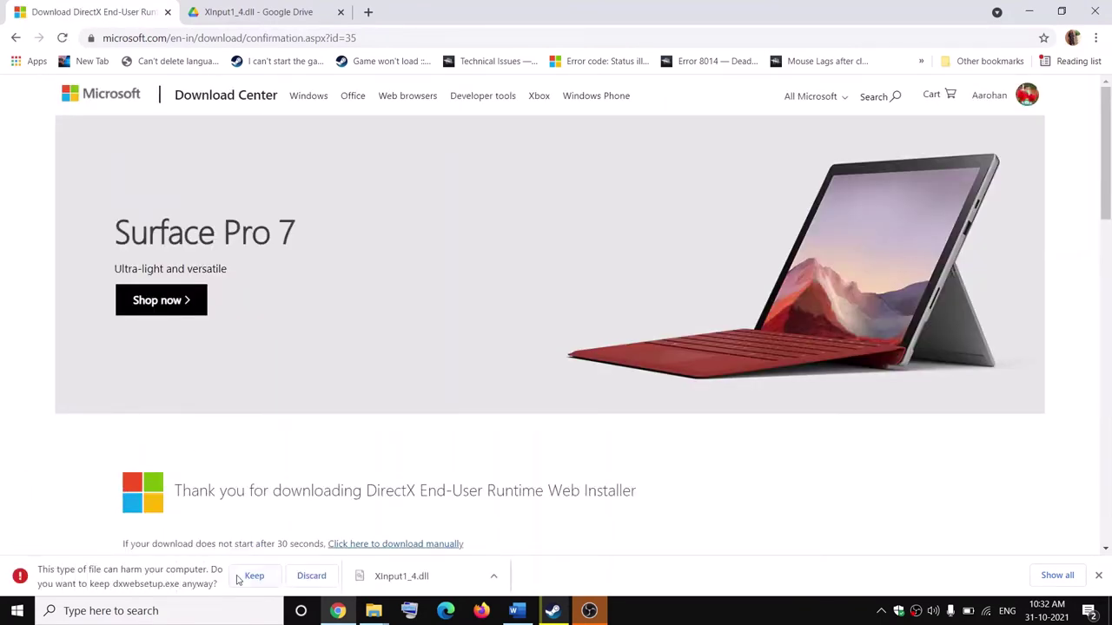
{"action": "left_click", "coordinate": [245, 576]}
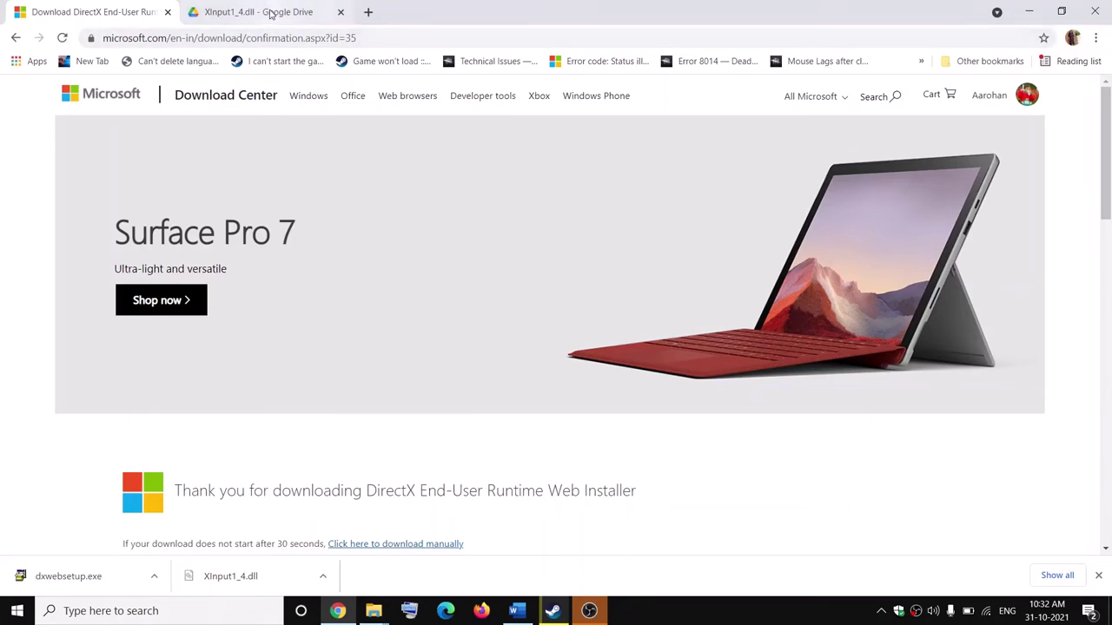
Scroll the confirmation page, highlight the XInput 1.3 mention, then switch to the XInput1_4.dll Google Drive tab
{"action": "scroll", "coordinate": [478, 365], "scroll_direction": "down", "scroll_amount": 2}
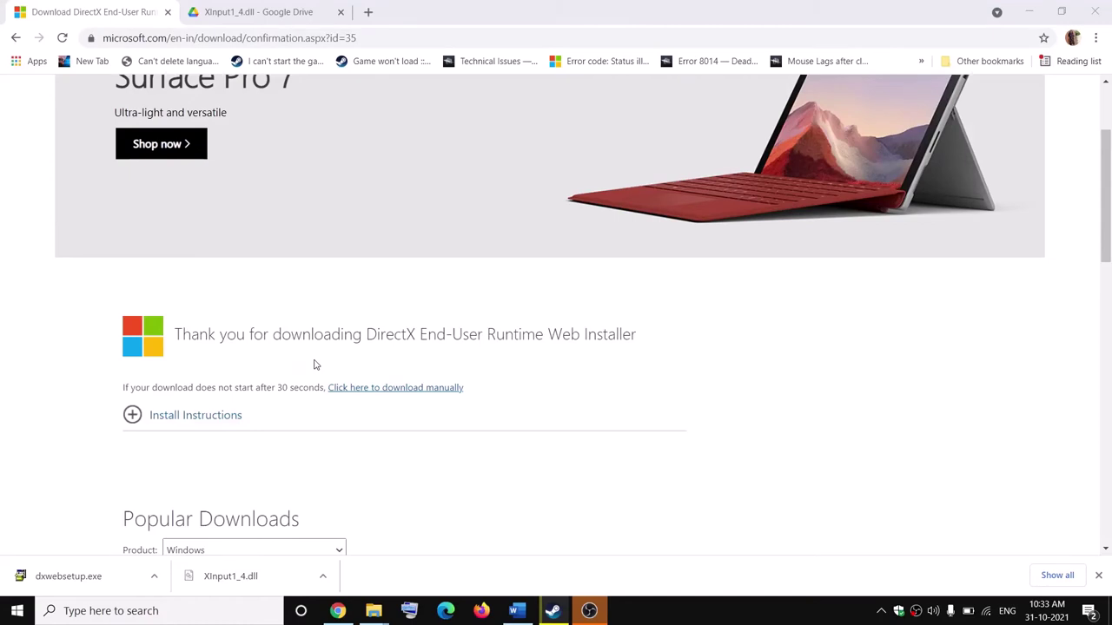
{"action": "scroll", "coordinate": [315, 364], "scroll_direction": "down", "scroll_amount": 2}
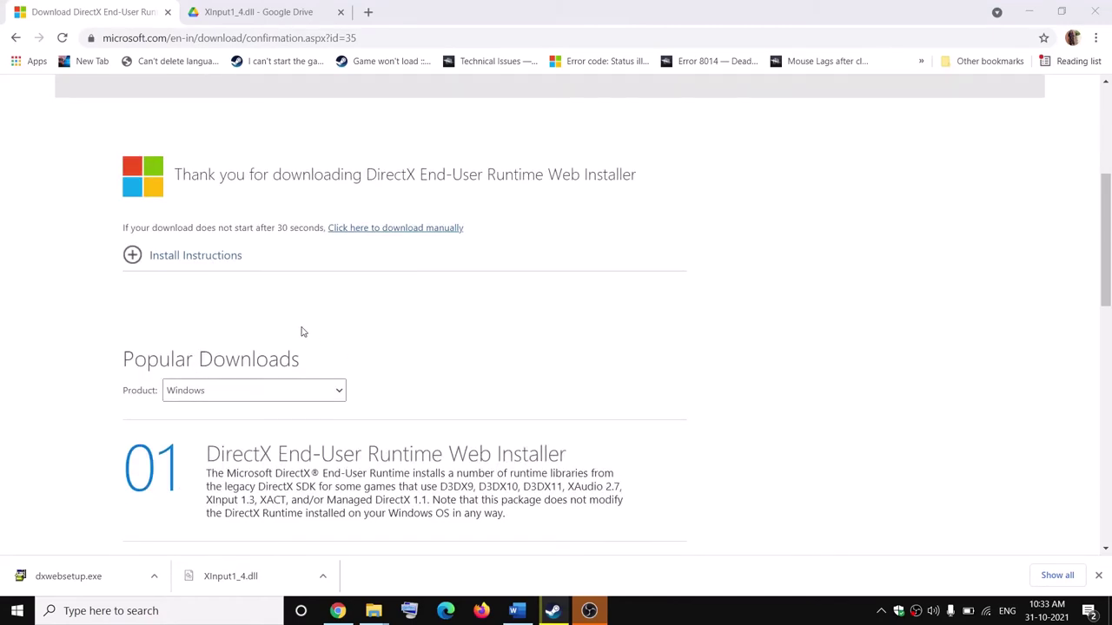
{"action": "scroll", "coordinate": [304, 332], "scroll_direction": "up", "scroll_amount": 4}
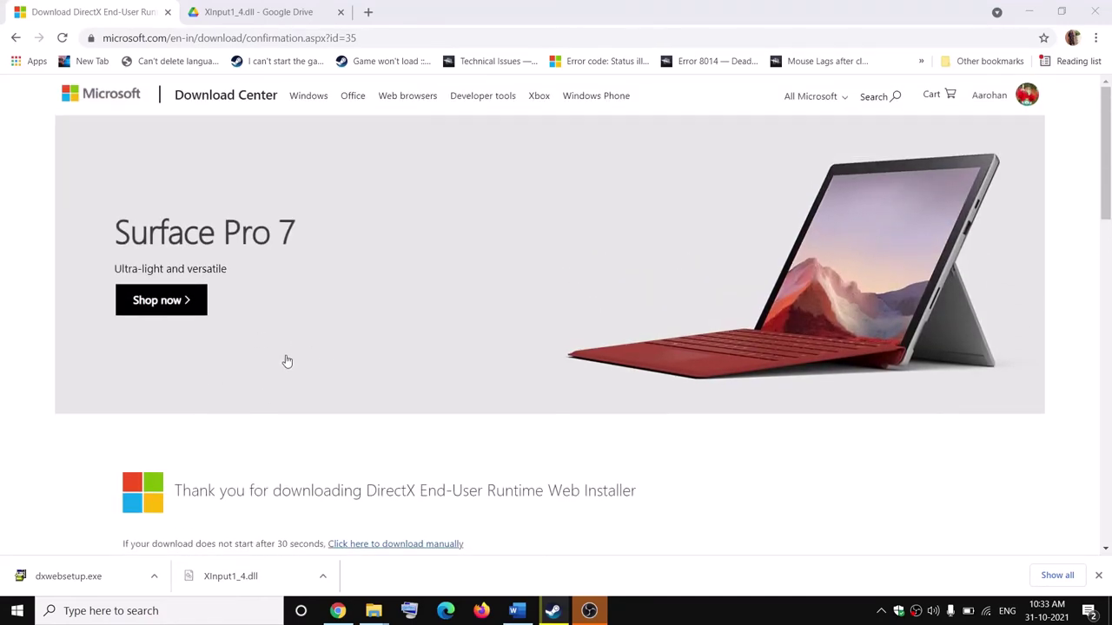
{"action": "scroll", "coordinate": [287, 362], "scroll_direction": "down", "scroll_amount": 2}
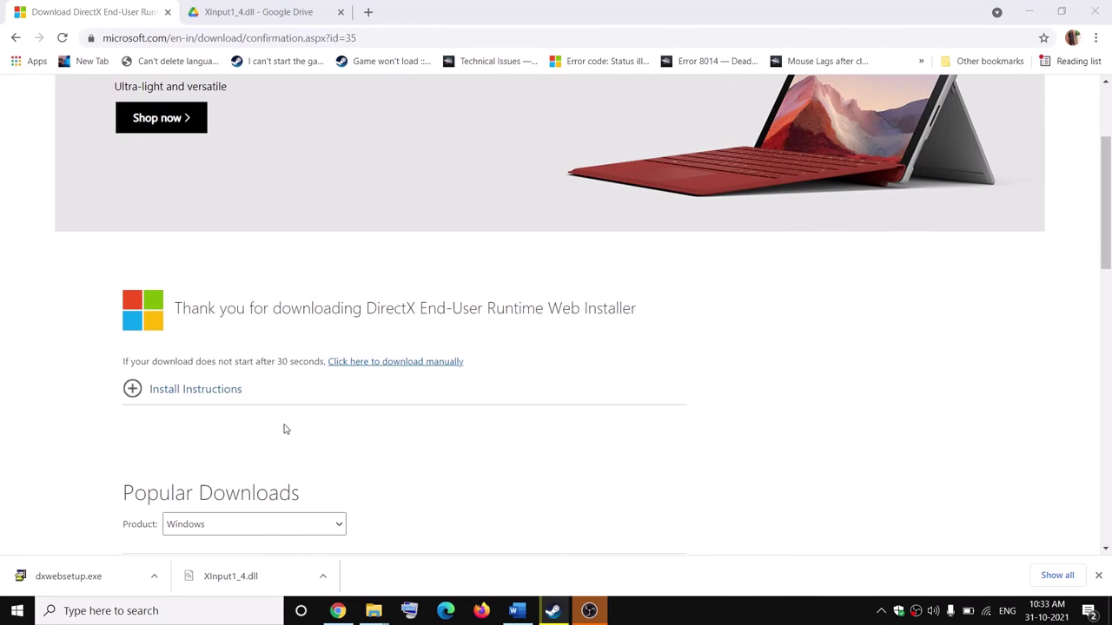
{"action": "scroll", "coordinate": [287, 429], "scroll_direction": "down", "scroll_amount": 2}
{"action": "left_click_drag", "start_coordinate": [213, 476], "coordinate": [255, 478]}
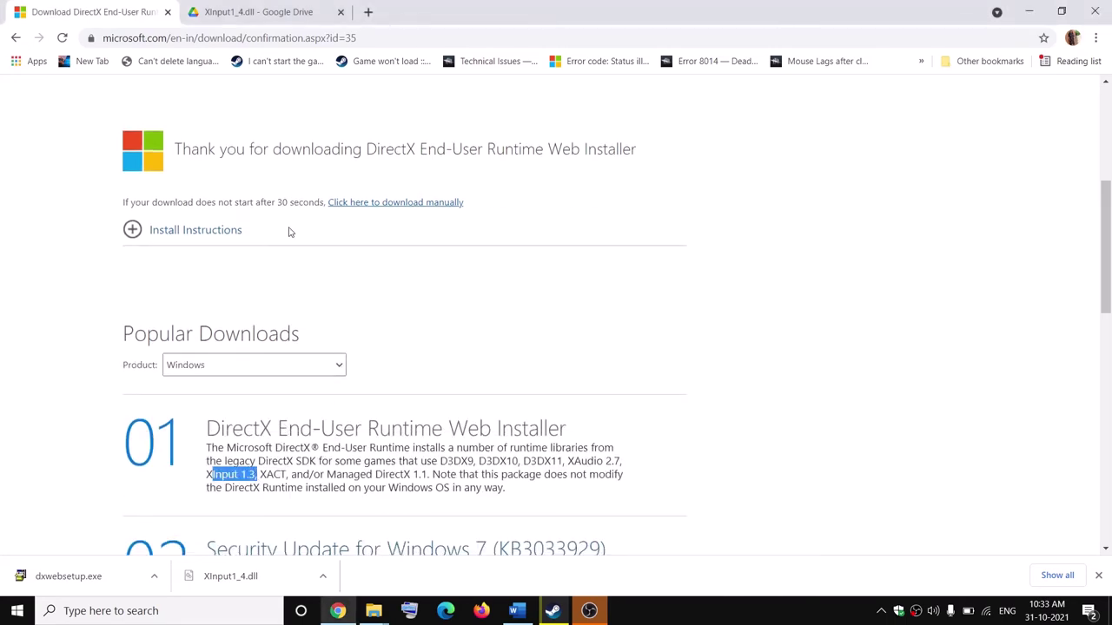
{"action": "left_click", "coordinate": [262, 14]}
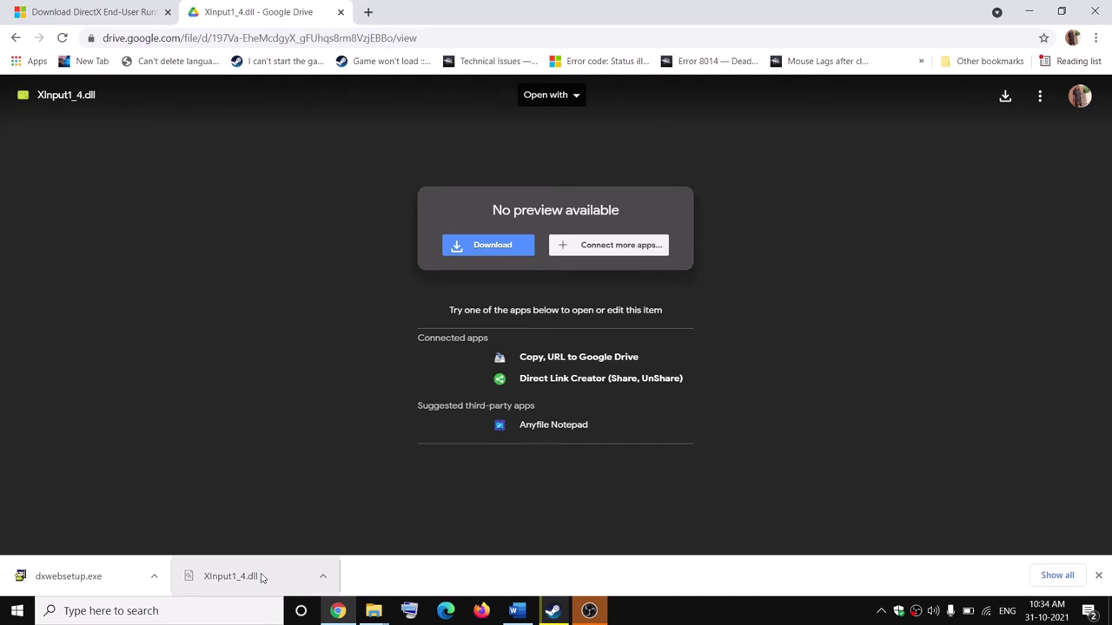
In the second System32 window, copy XInput1_4.dll and go to the New Volume (D:) drive
{"action": "left_click", "coordinate": [374, 611]}
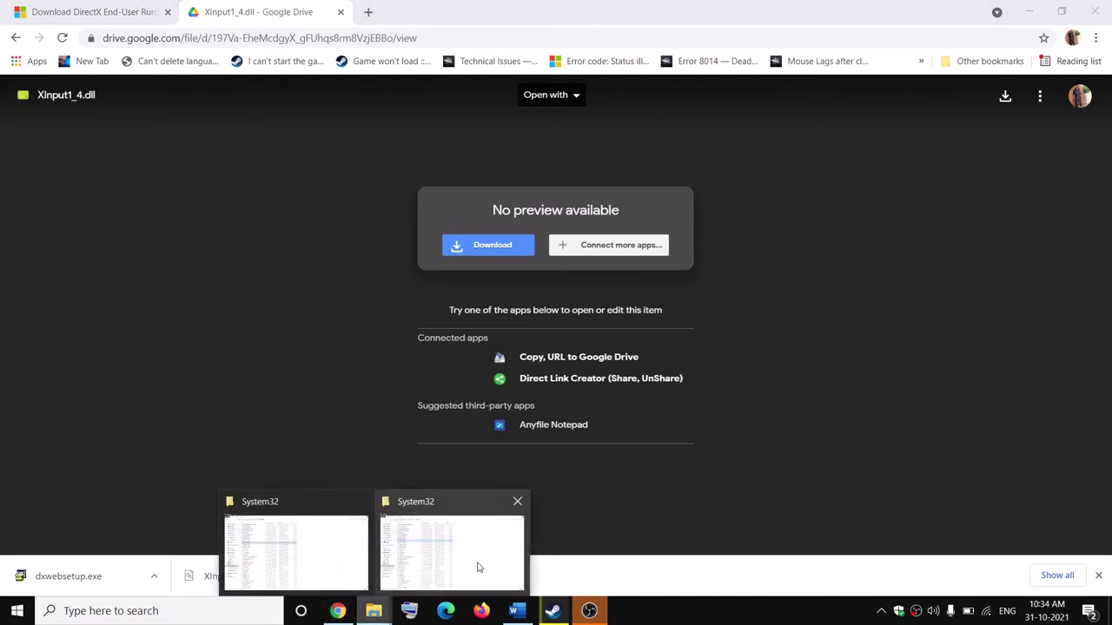
{"action": "left_click", "coordinate": [477, 567]}
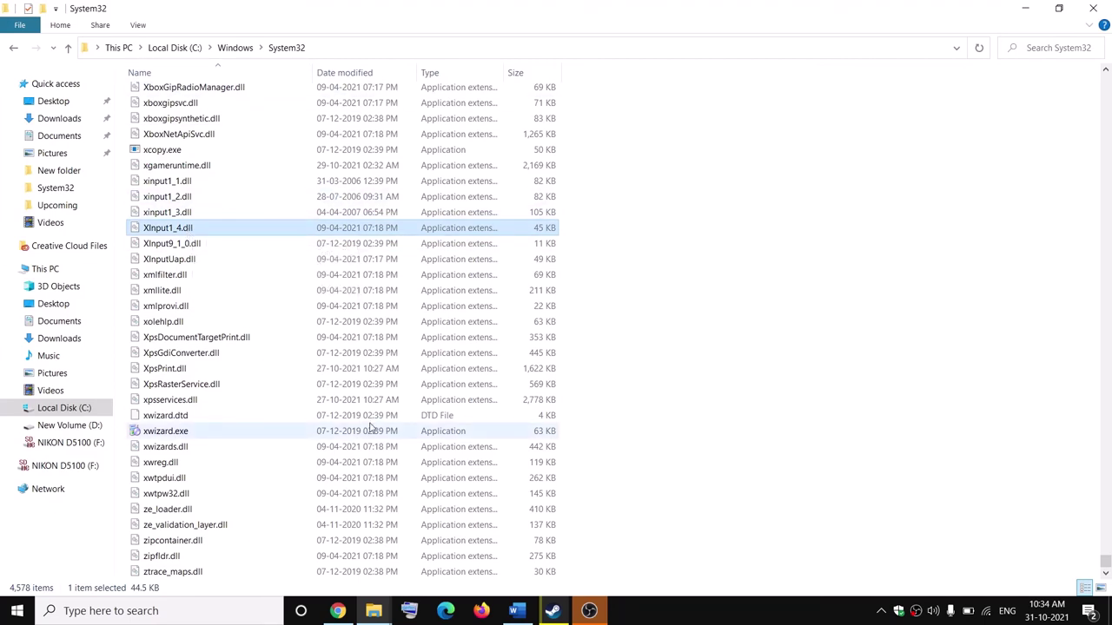
{"action": "right_click", "coordinate": [177, 230]}
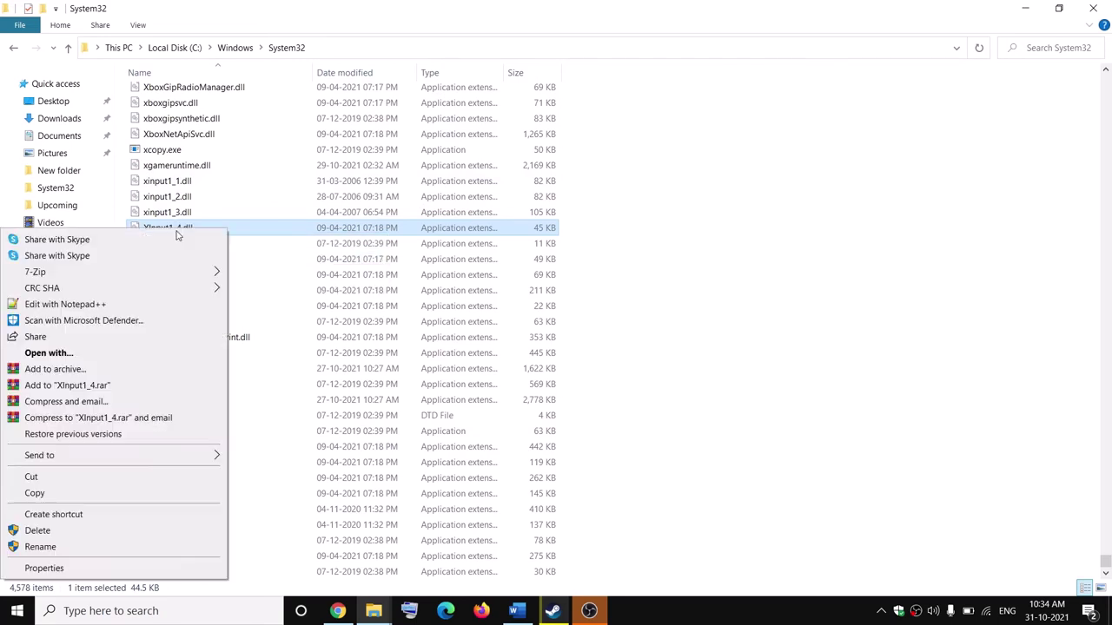
{"action": "left_click", "coordinate": [35, 494]}
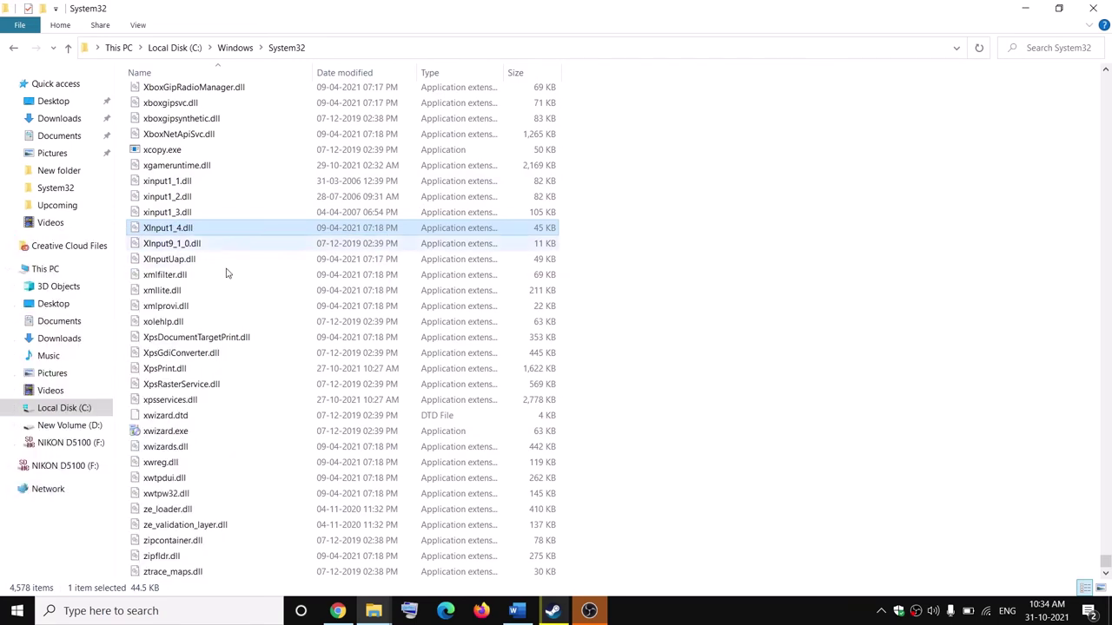
{"action": "left_click", "coordinate": [90, 426]}
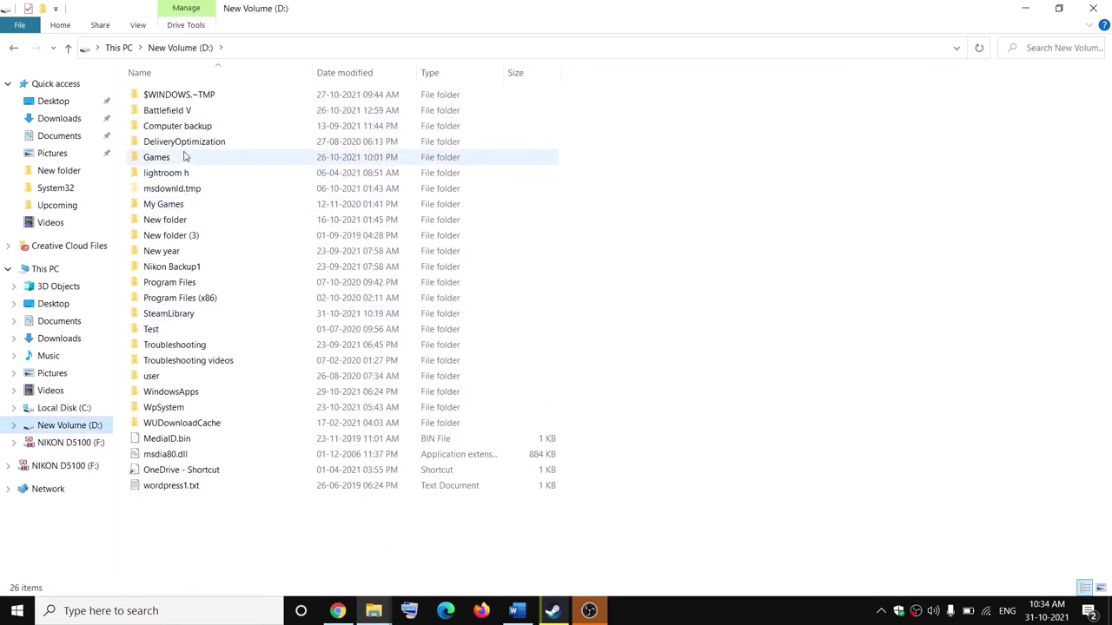
Paste XInput1_4.dll into D:\SteamLibrary\steamapps\common\Age of Empires IV, close Explorer, and return to Steam
{"action": "double_click", "coordinate": [161, 312]}
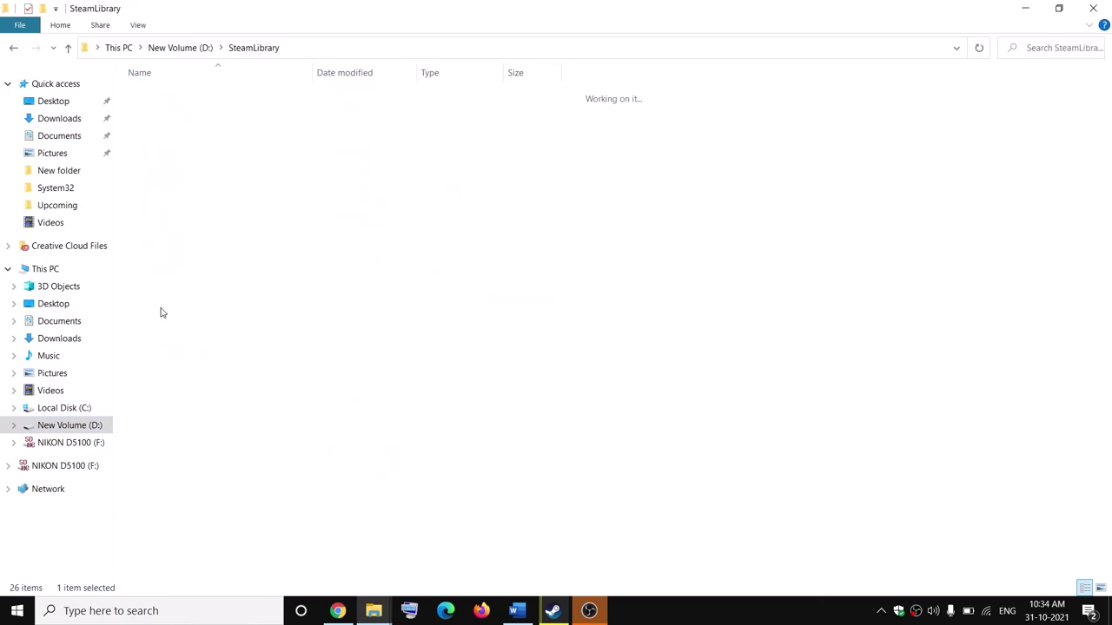
{"action": "double_click", "coordinate": [184, 95]}
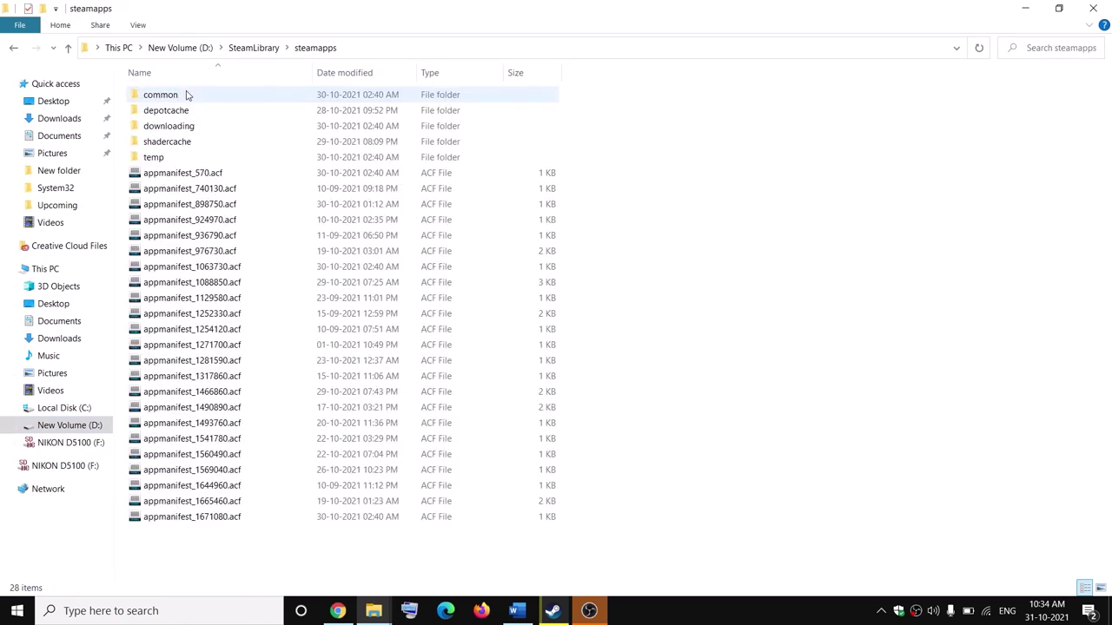
{"action": "double_click", "coordinate": [161, 95]}
{"action": "double_click", "coordinate": [199, 99]}
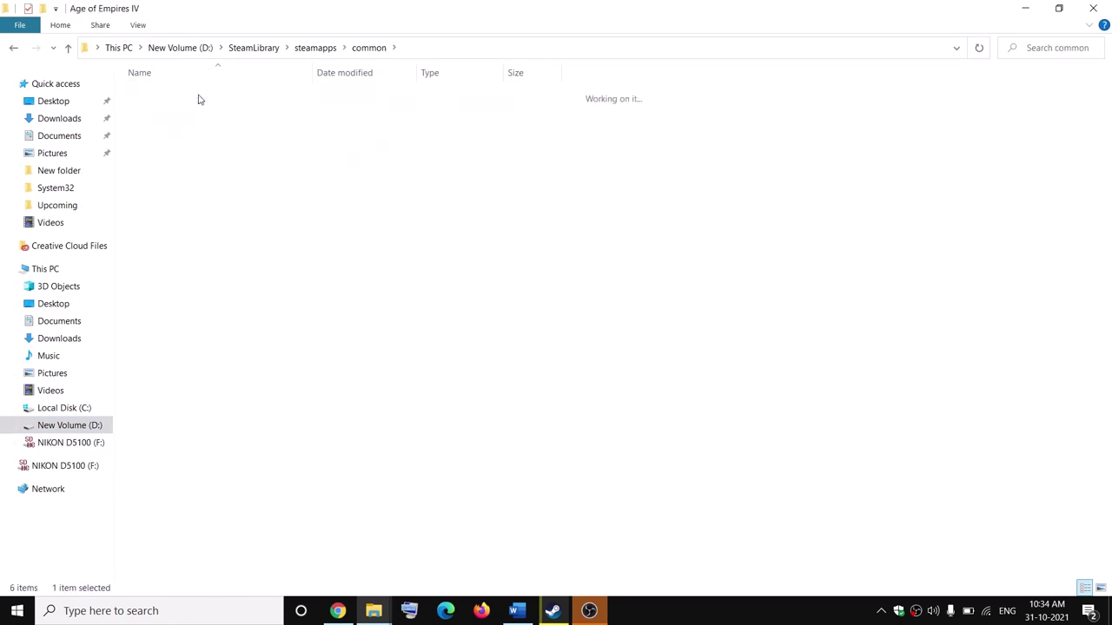
{"action": "right_click", "coordinate": [757, 221]}
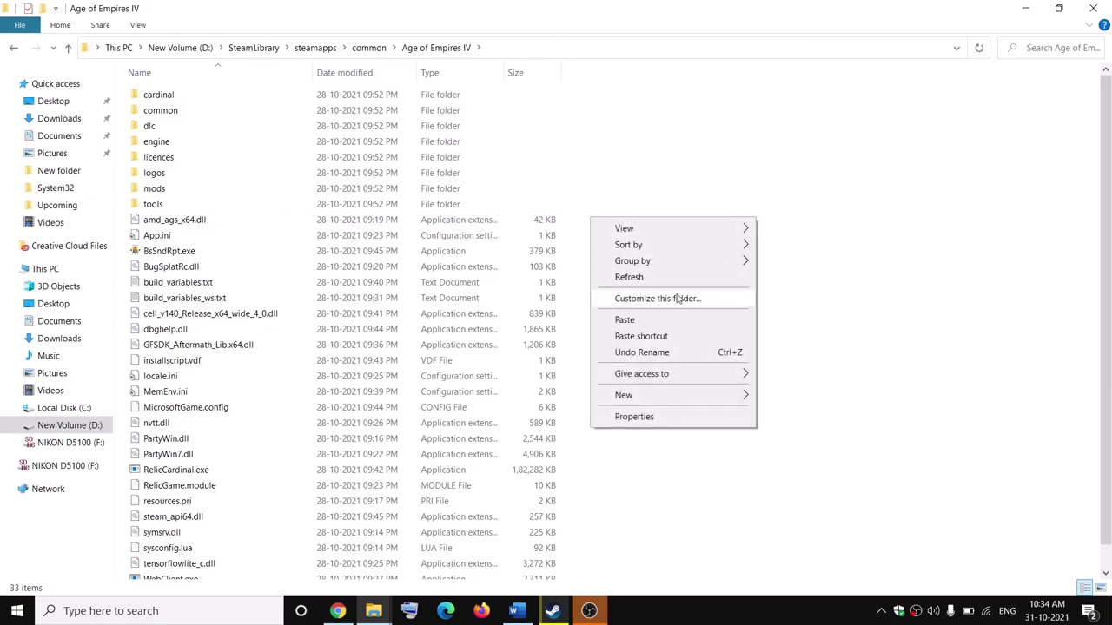
{"action": "left_click", "coordinate": [643, 321]}
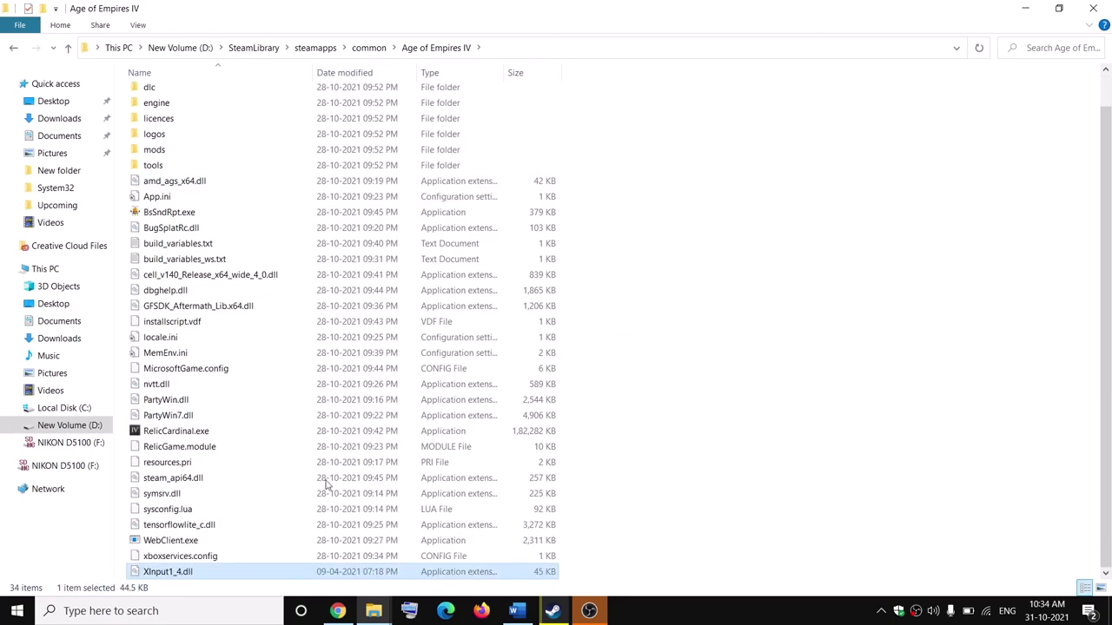
{"action": "left_click", "coordinate": [1101, 8]}
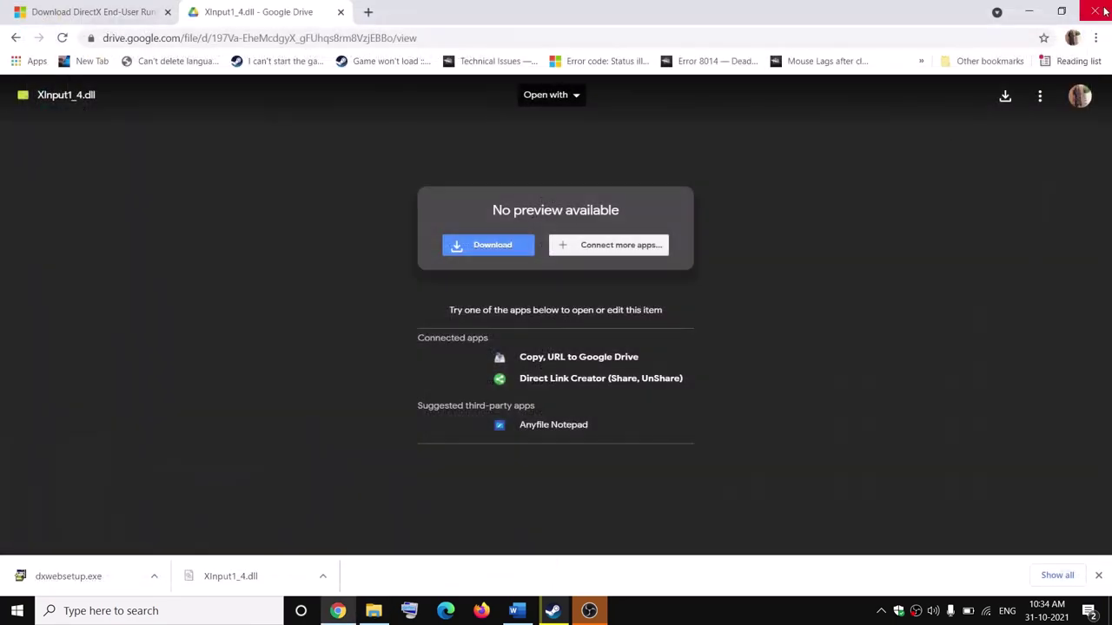
{"action": "left_click", "coordinate": [553, 610]}
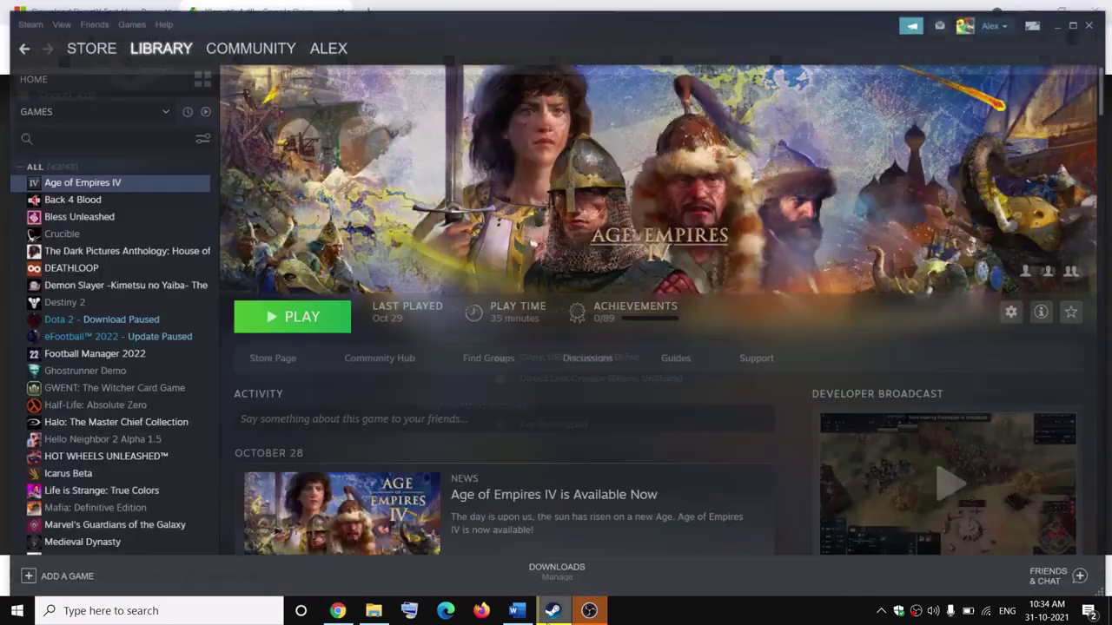